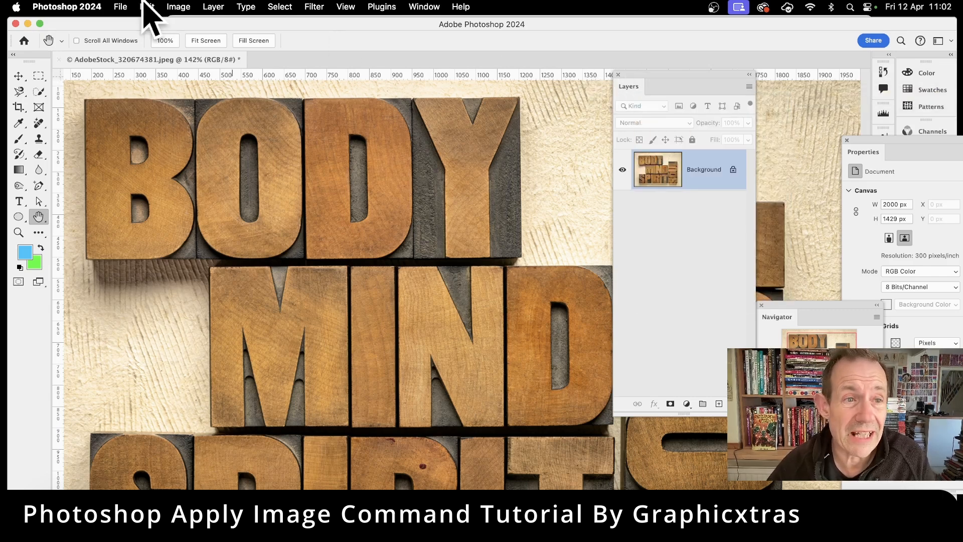
{"action": "left_click", "coordinate": [180, 7]}
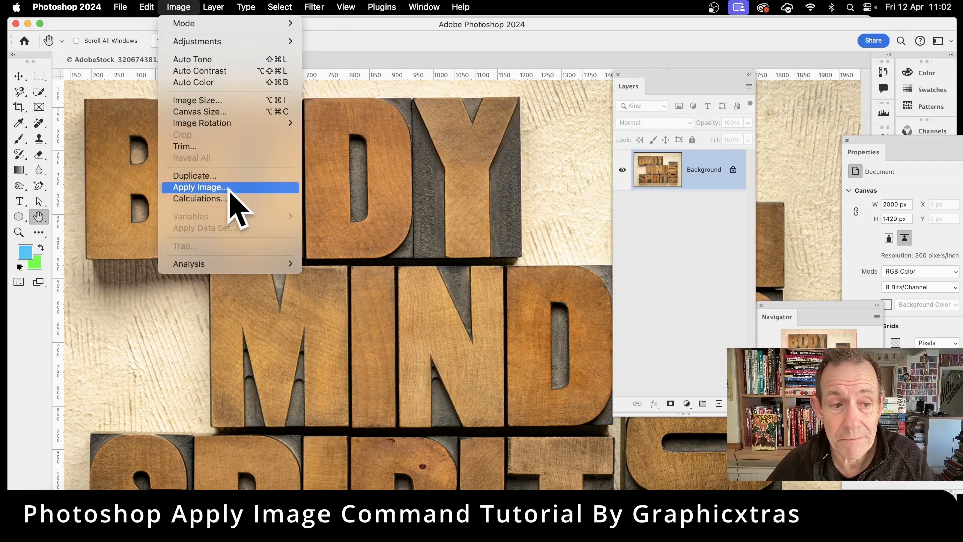
{"action": "left_click", "coordinate": [486, 45]}
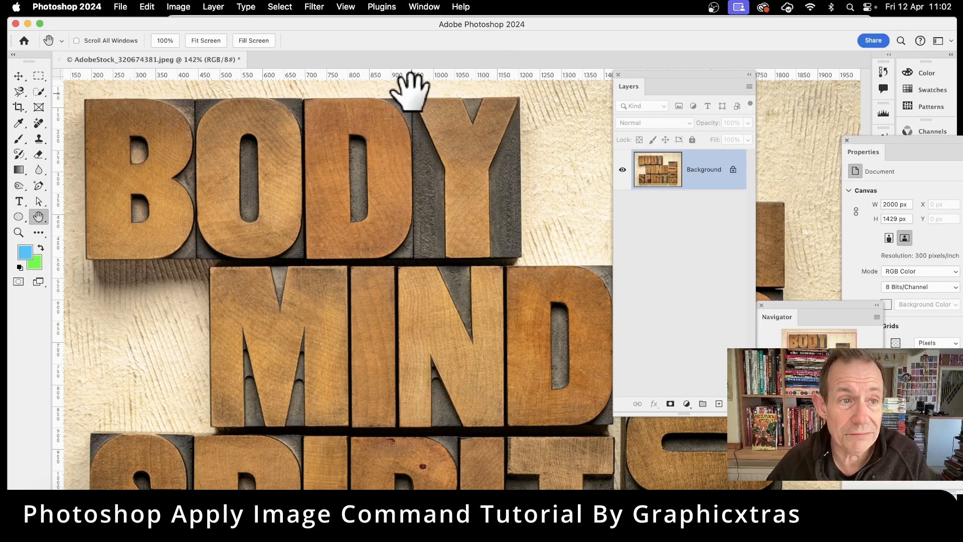
- Duplicate the lettering image into a new document named "AdobeStock_320674381 copy"
{"action": "left_click", "coordinate": [194, 7]}
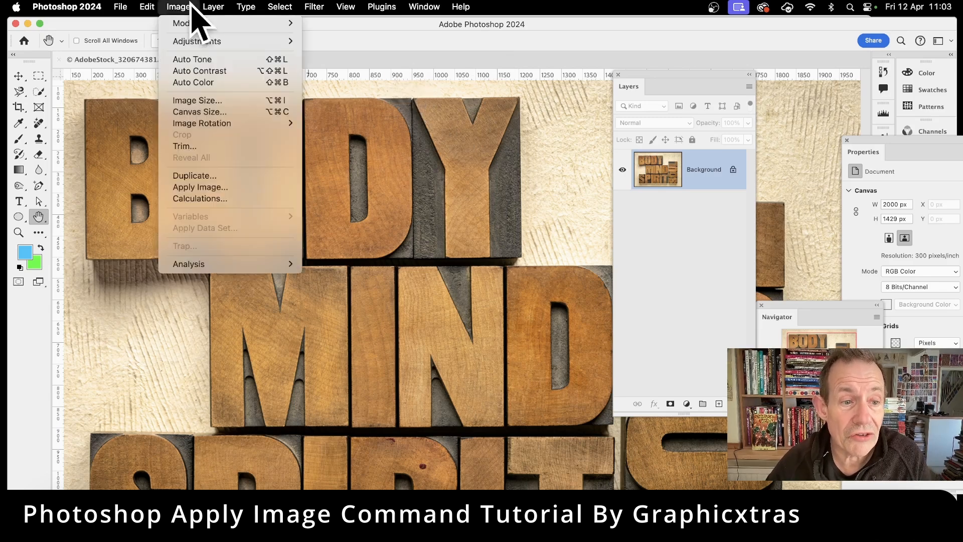
{"action": "left_click", "coordinate": [219, 176]}
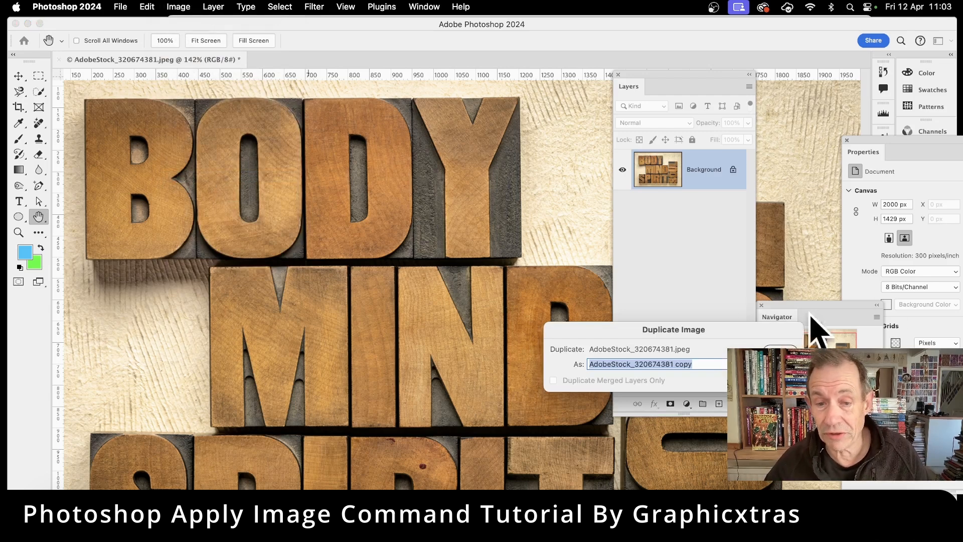
{"action": "left_click_drag", "start_coordinate": [692, 332], "coordinate": [486, 188]}
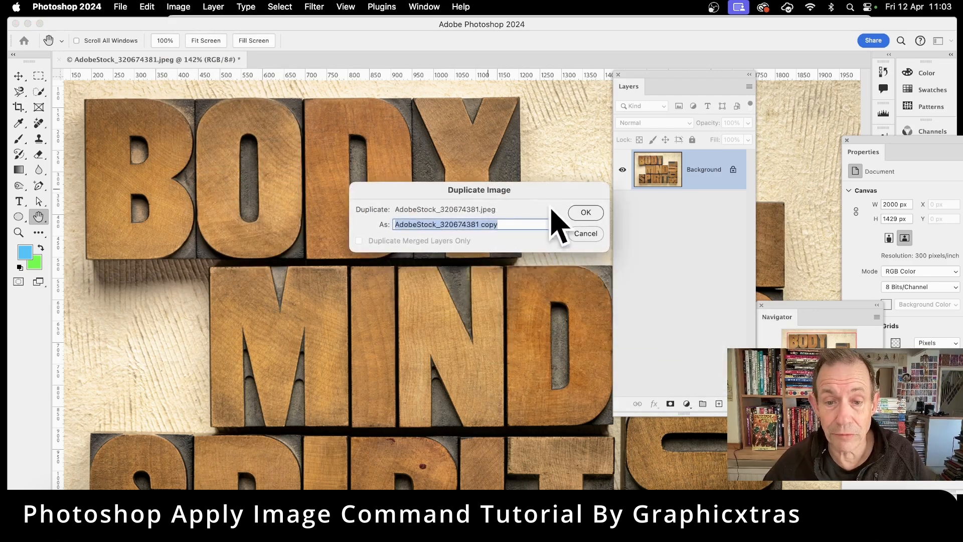
{"action": "left_click", "coordinate": [585, 213]}
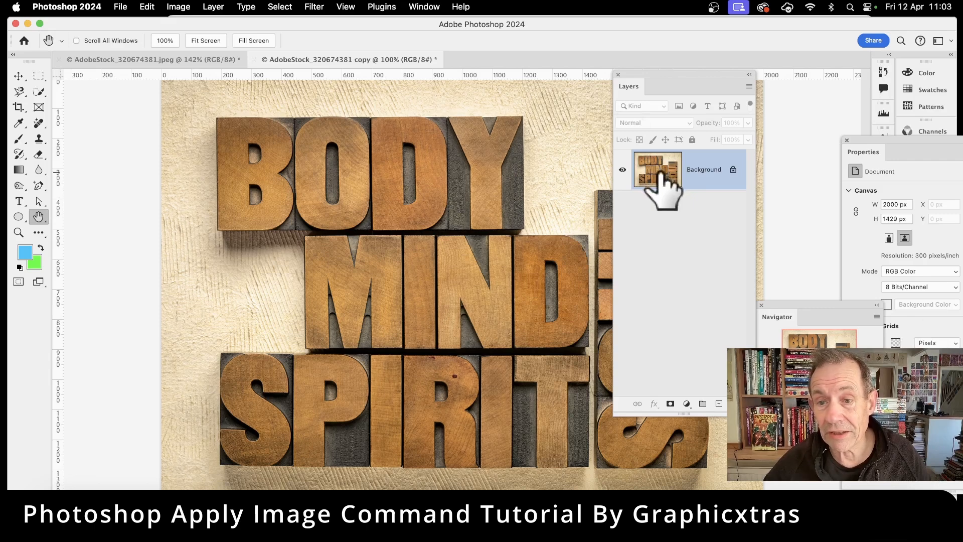
- Unlock the Background layer of the duplicated image and make six copies of it
{"action": "scroll", "coordinate": [656, 159], "scroll_direction": "down", "scroll_amount": 1}
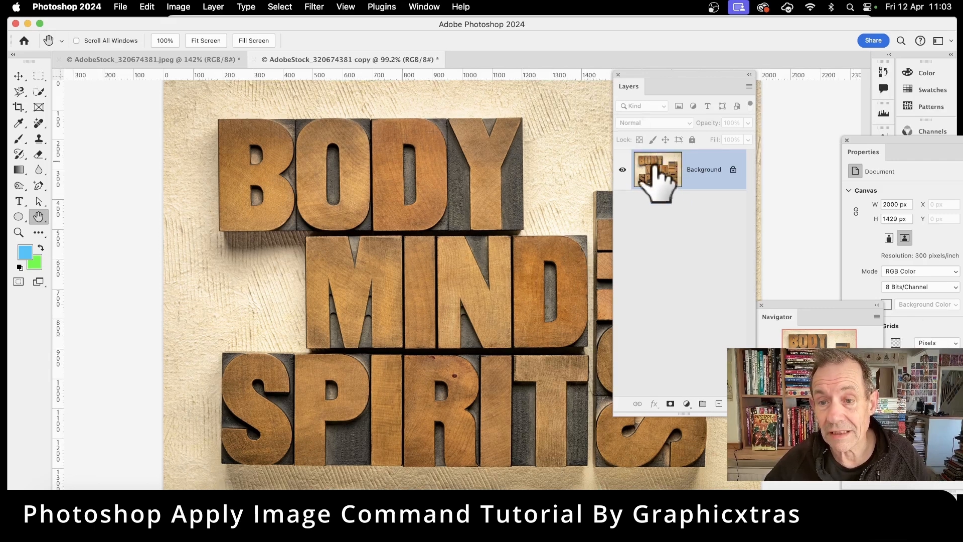
{"action": "left_click", "coordinate": [731, 169]}
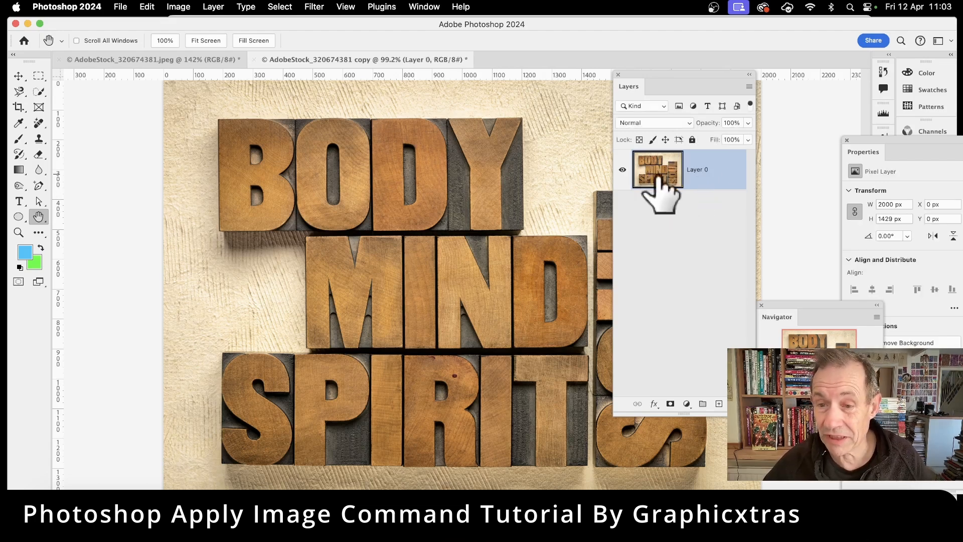
{"action": "key", "text": "super+j"}
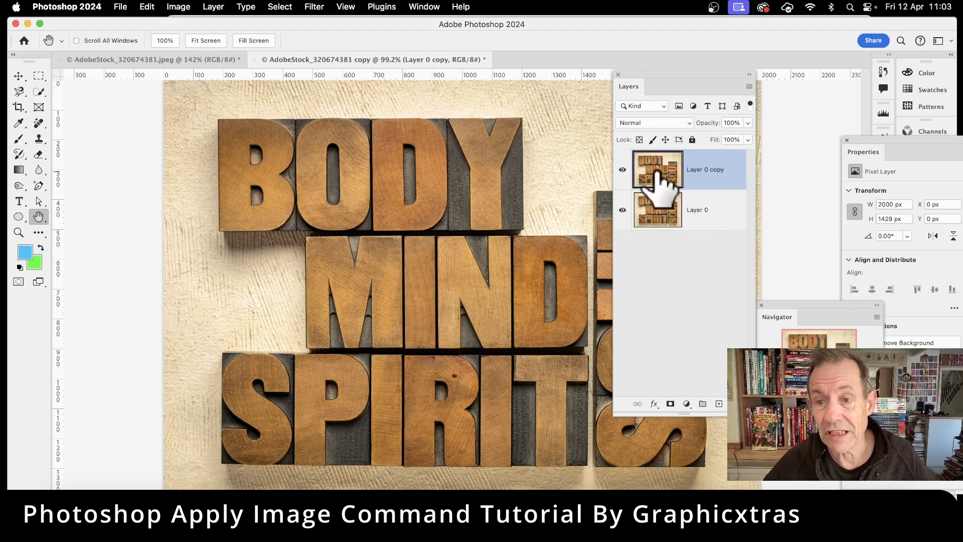
{"action": "key", "text": "super+j"}
{"action": "key", "text": "super+j"}
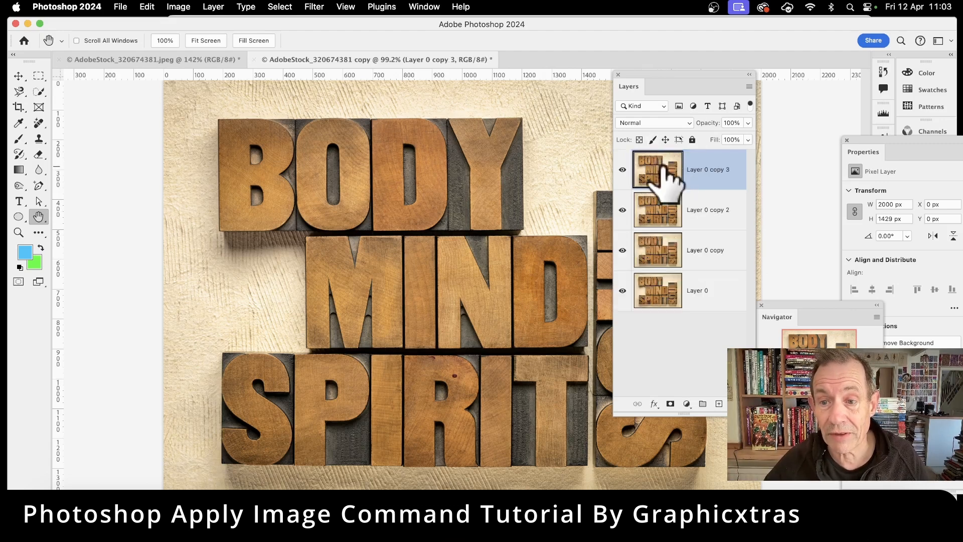
{"action": "key", "text": "super+j"}
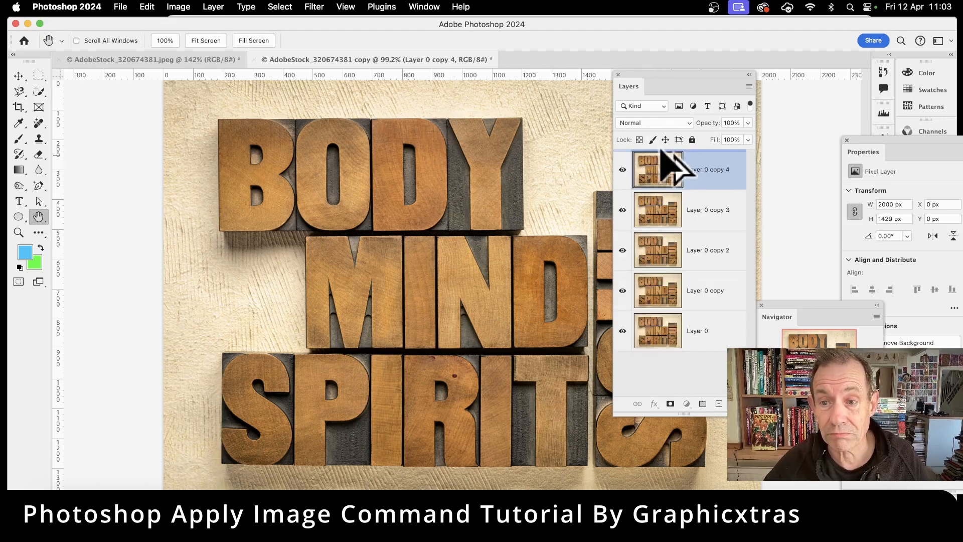
{"action": "key", "text": "super+j"}
{"action": "key", "text": "super+j"}
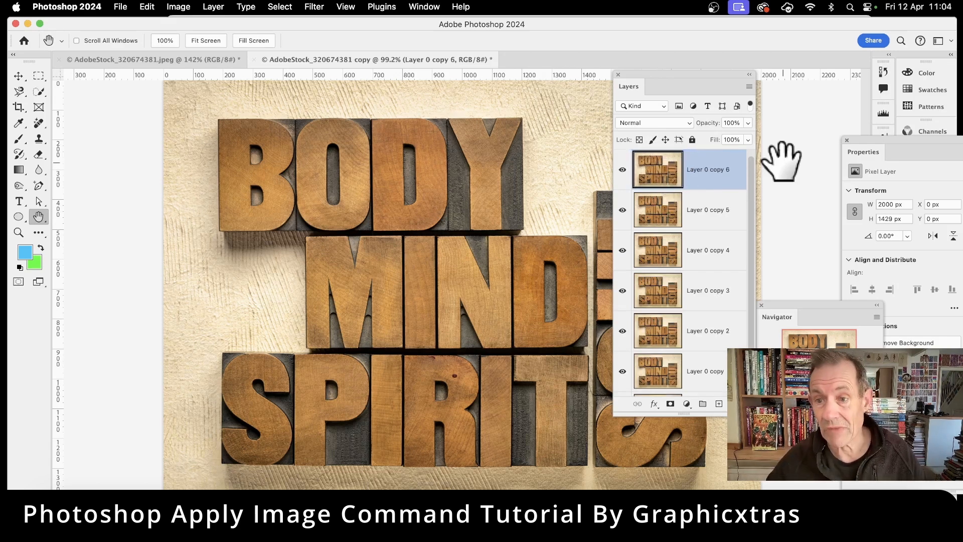
- Apply a Gaussian Blur with a radius of 8.9 pixels to "Layer 0 copy" and rename that layer "blurred"
{"action": "scroll", "coordinate": [751, 281], "scroll_direction": "down", "scroll_amount": 2}
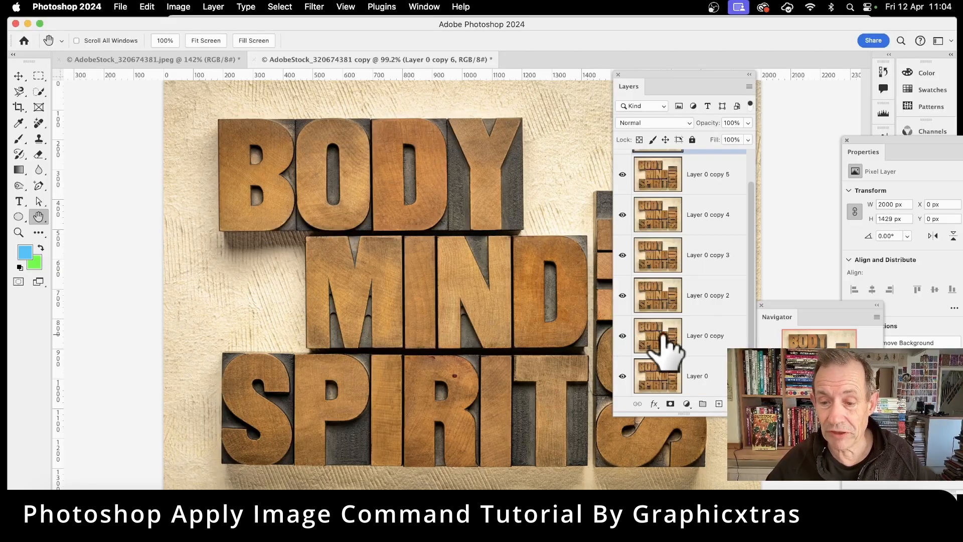
{"action": "left_click", "coordinate": [665, 337]}
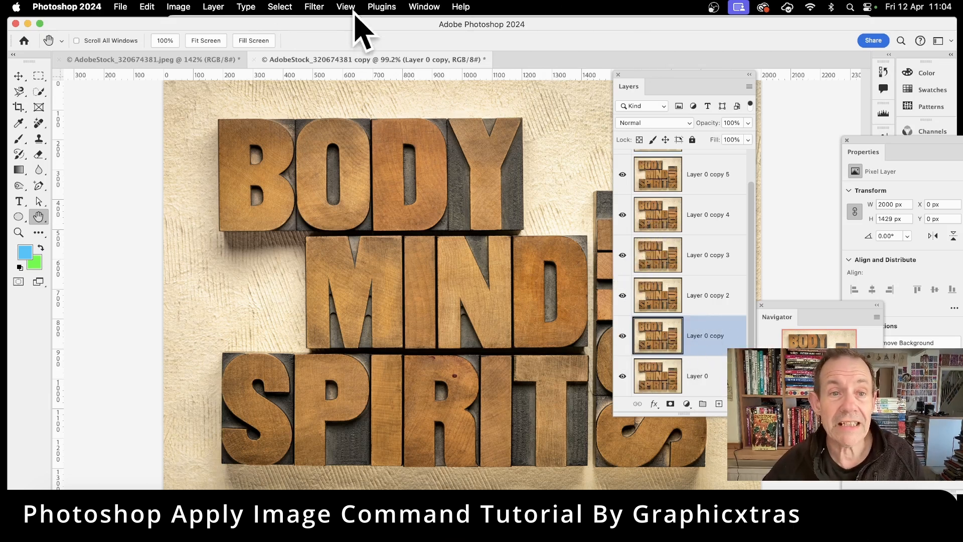
{"action": "left_click", "coordinate": [321, 5]}
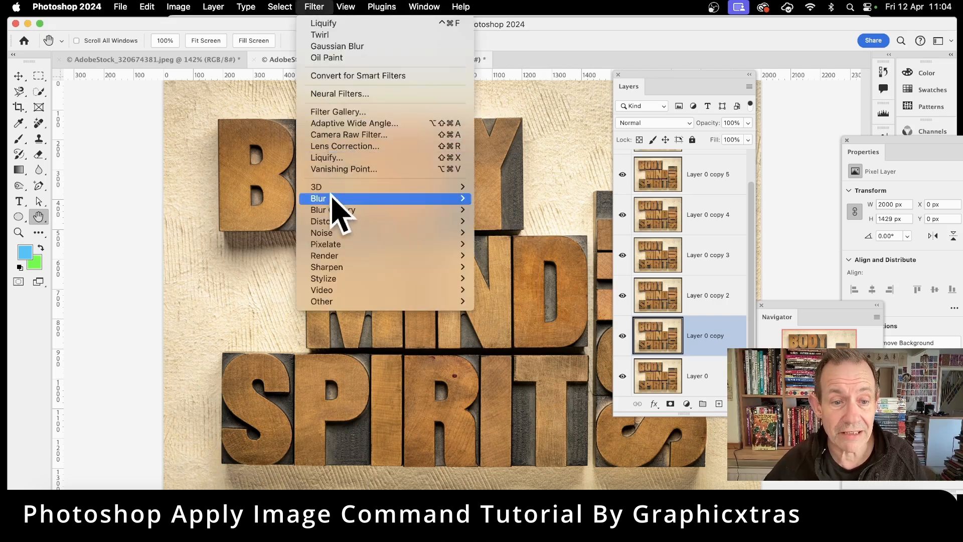
{"action": "mouse_move", "coordinate": [334, 201]}
{"action": "left_click", "coordinate": [547, 244]}
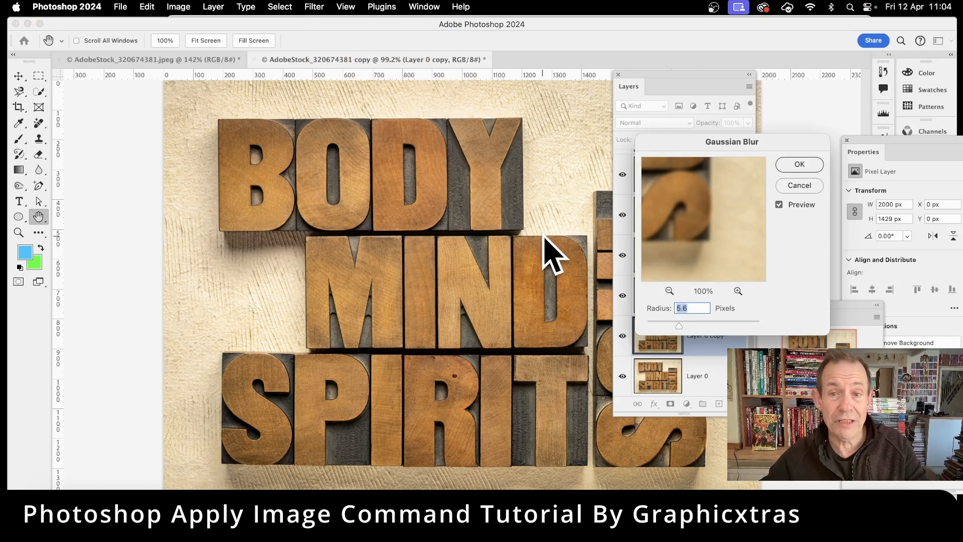
{"action": "left_click_drag", "start_coordinate": [747, 141], "coordinate": [473, 137]}
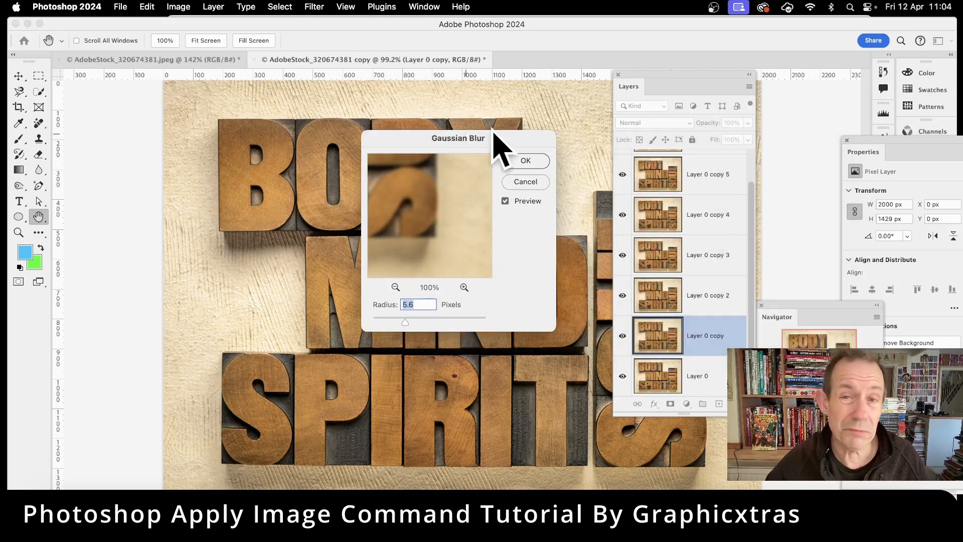
{"action": "left_click", "coordinate": [320, 7]}
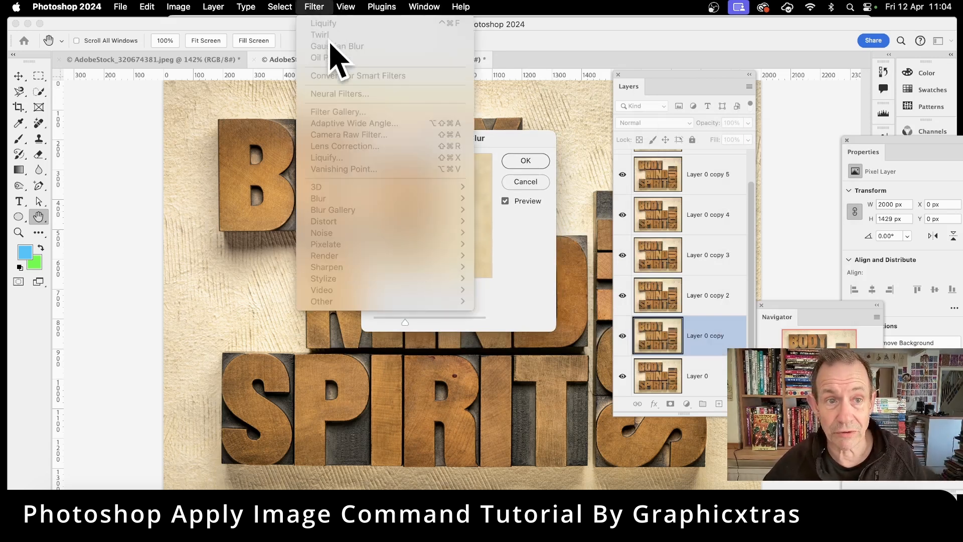
{"action": "left_click", "coordinate": [713, 240]}
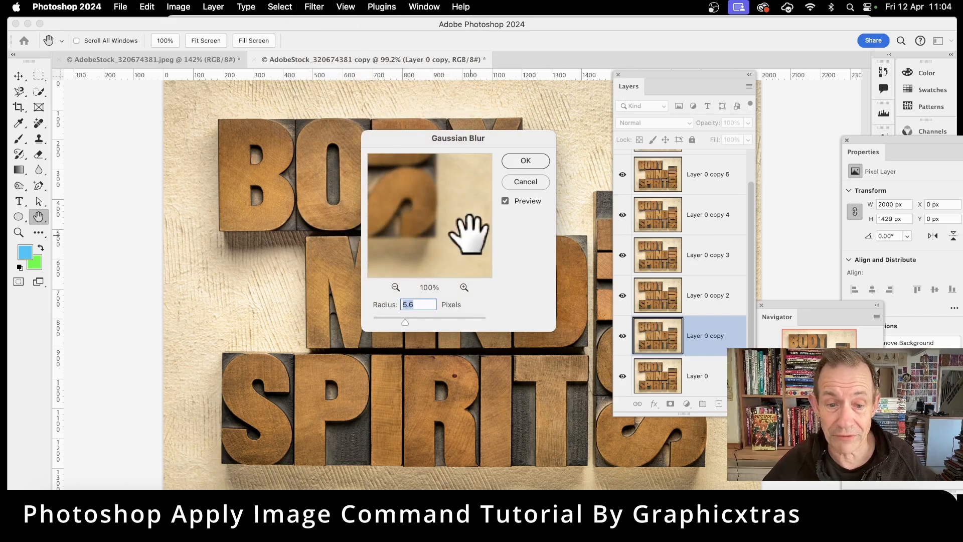
{"action": "left_click_drag", "start_coordinate": [406, 322], "coordinate": [414, 322]}
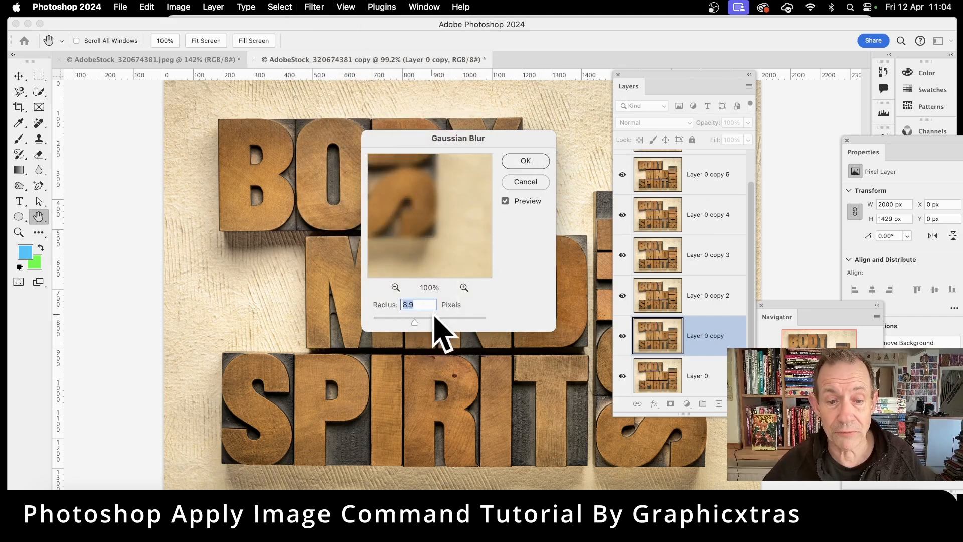
{"action": "left_click", "coordinate": [526, 162]}
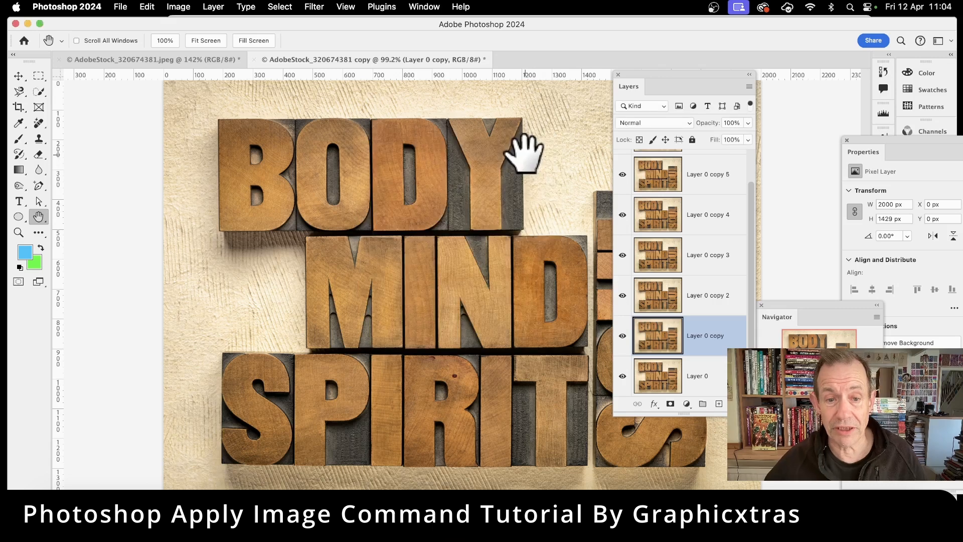
{"action": "double_click", "coordinate": [706, 335]}
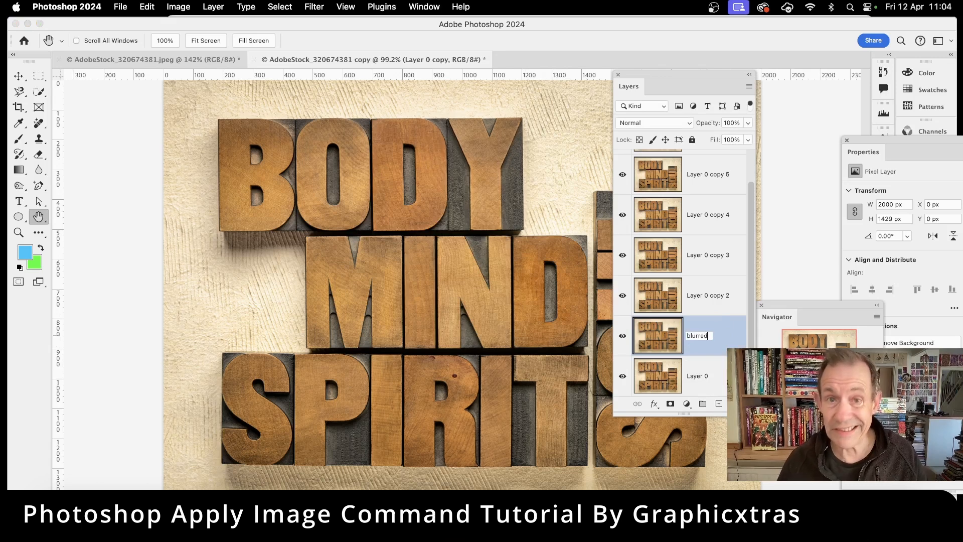
{"action": "key", "text": "Return"}
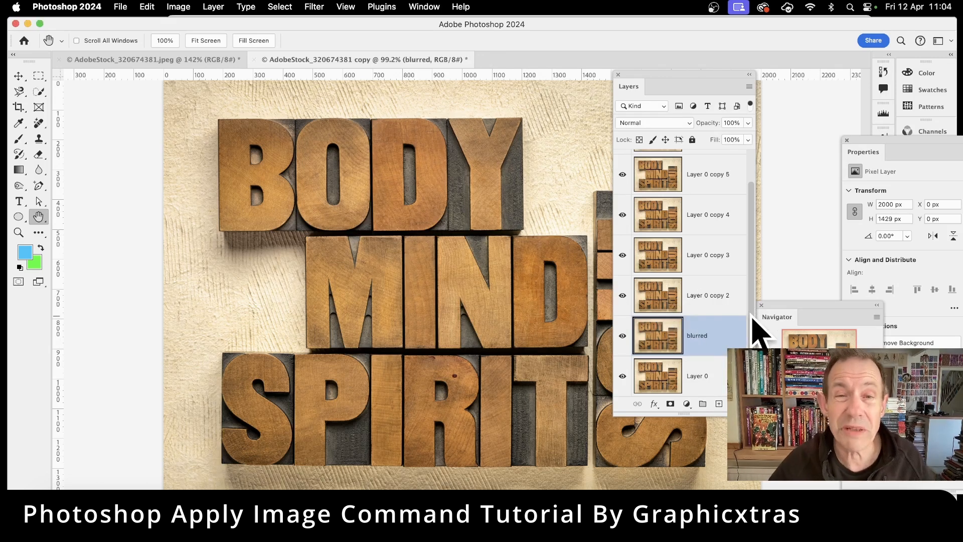
- Apply the Twirl distortion at an angle of 123° to "Layer 0 copy 2" and rename that layer "twirl"
{"action": "left_click", "coordinate": [655, 299]}
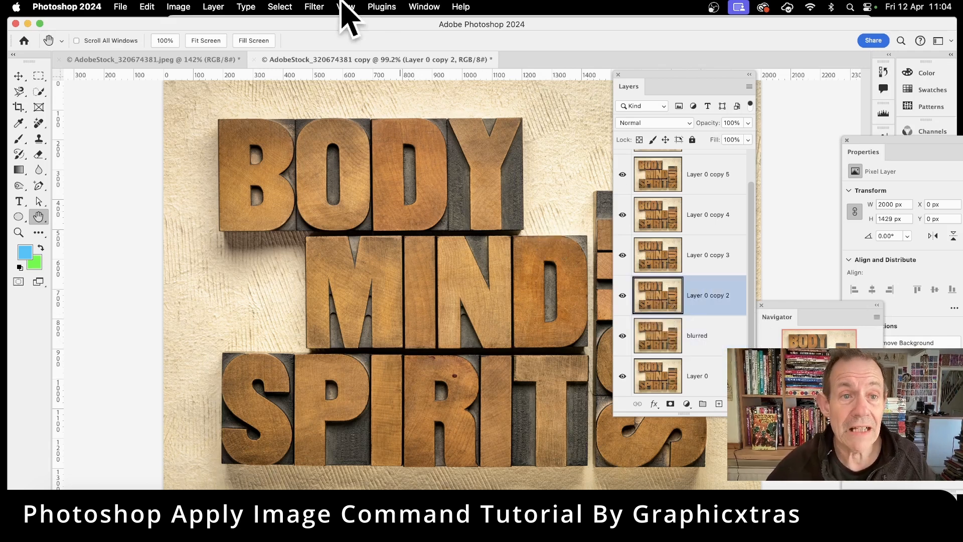
{"action": "left_click", "coordinate": [316, 6]}
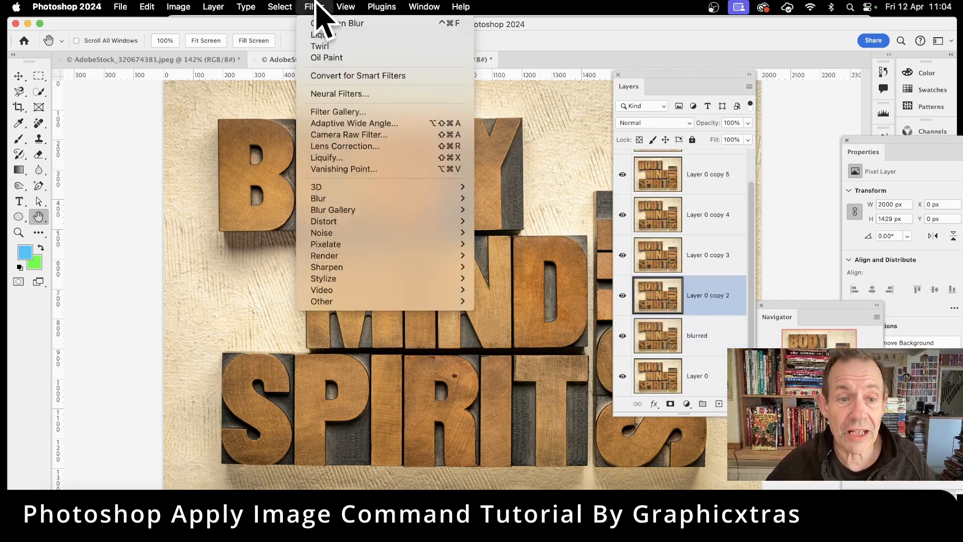
{"action": "mouse_move", "coordinate": [351, 223]}
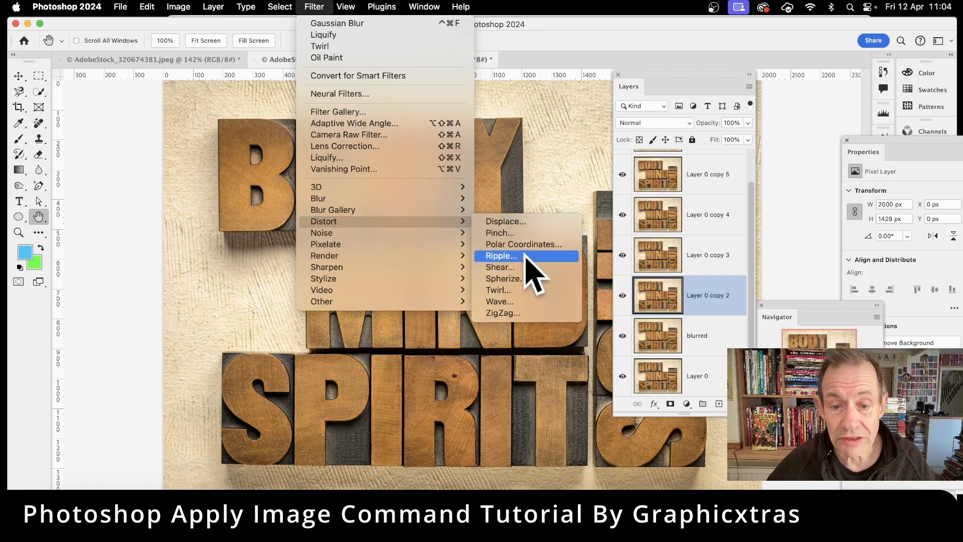
{"action": "left_click", "coordinate": [530, 289]}
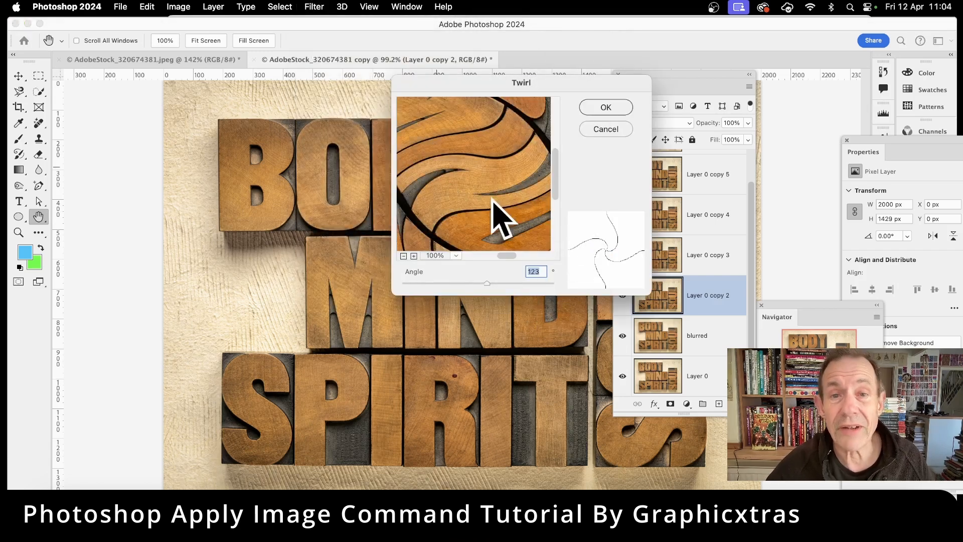
{"action": "left_click", "coordinate": [610, 116]}
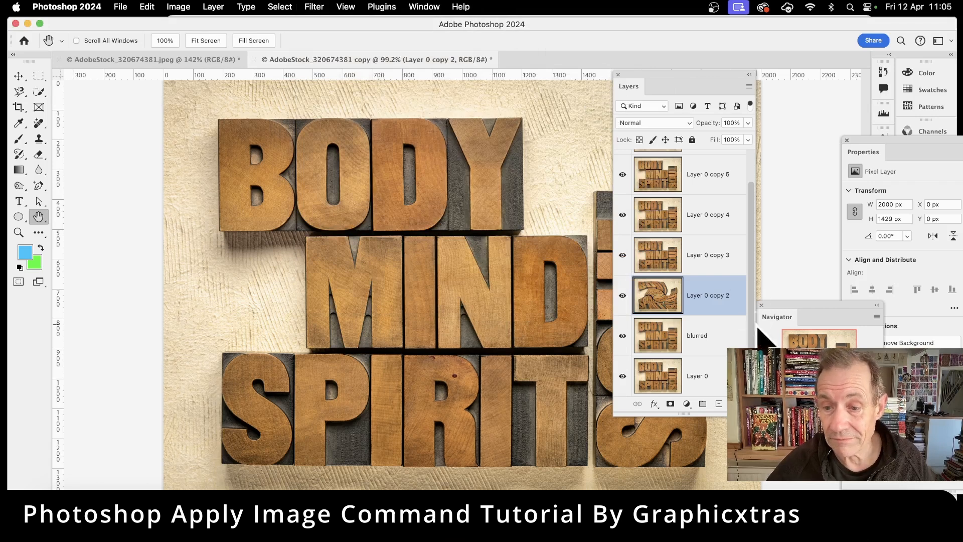
{"action": "double_click", "coordinate": [709, 295]}
{"action": "type", "text": "twirl"}
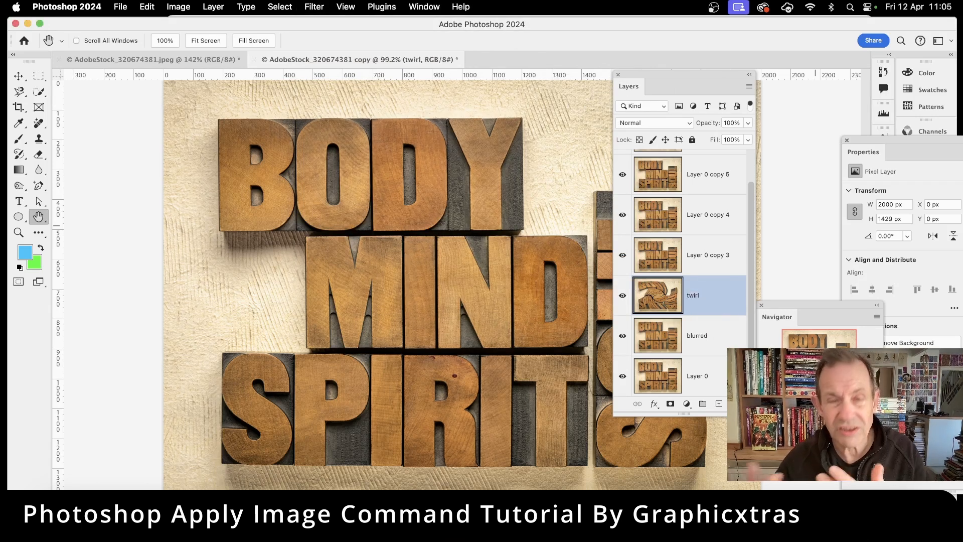
- Distort the lettering on "Layer 0 copy 3" with a long Liquify warp stroke using a 1410 brush and rename that layer "liquify"
{"action": "left_click", "coordinate": [671, 261]}
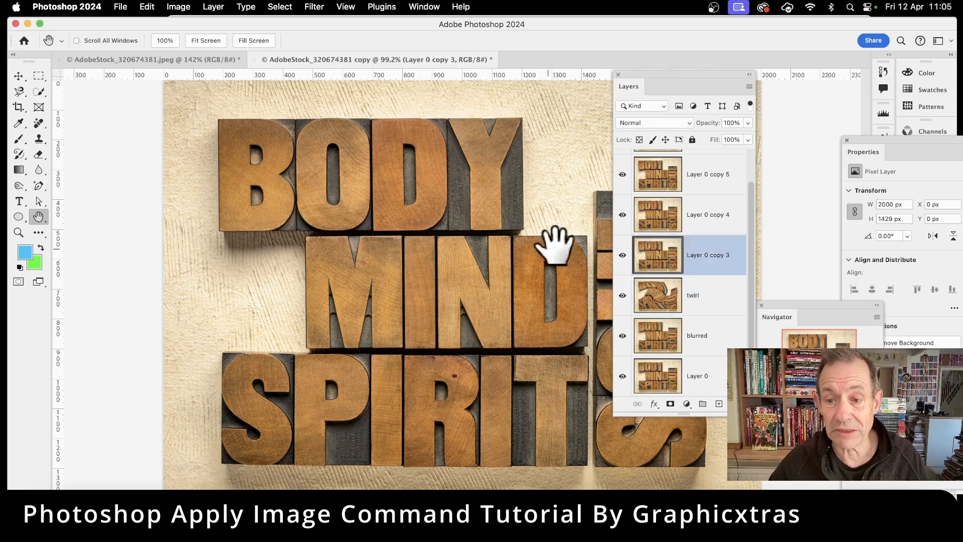
{"action": "left_click", "coordinate": [322, 8]}
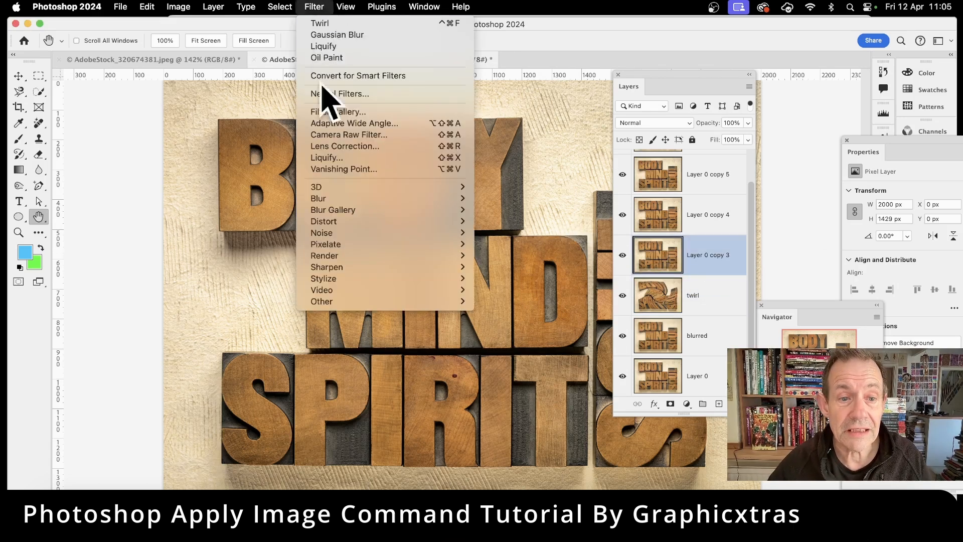
{"action": "left_click", "coordinate": [342, 159]}
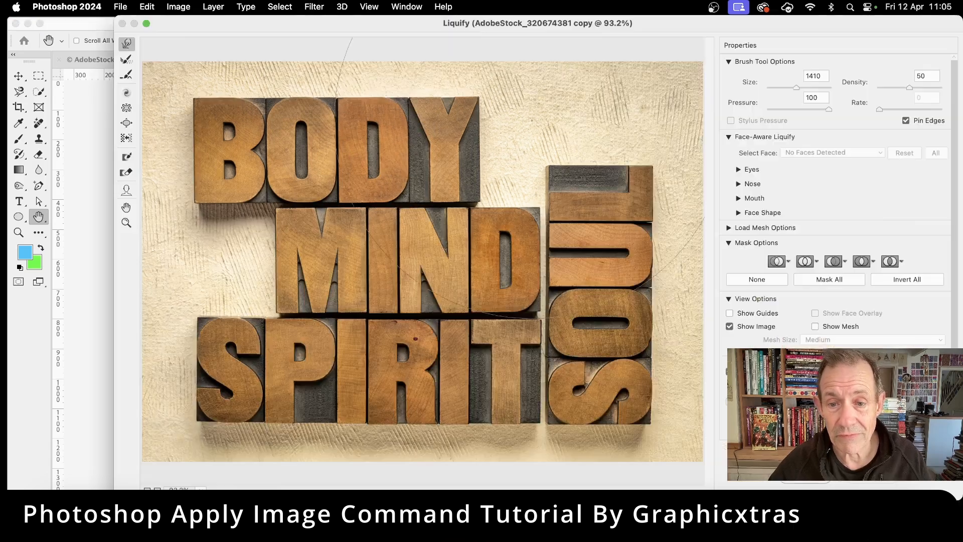
{"action": "mouse_move", "coordinate": [640, 261]}
{"action": "left_mouse_down"}
{"action": "mouse_move", "coordinate": [351, 241]}
{"action": "mouse_move", "coordinate": [319, 266]}
{"action": "mouse_move", "coordinate": [321, 313]}
{"action": "mouse_move", "coordinate": [302, 336]}
{"action": "left_mouse_up"}
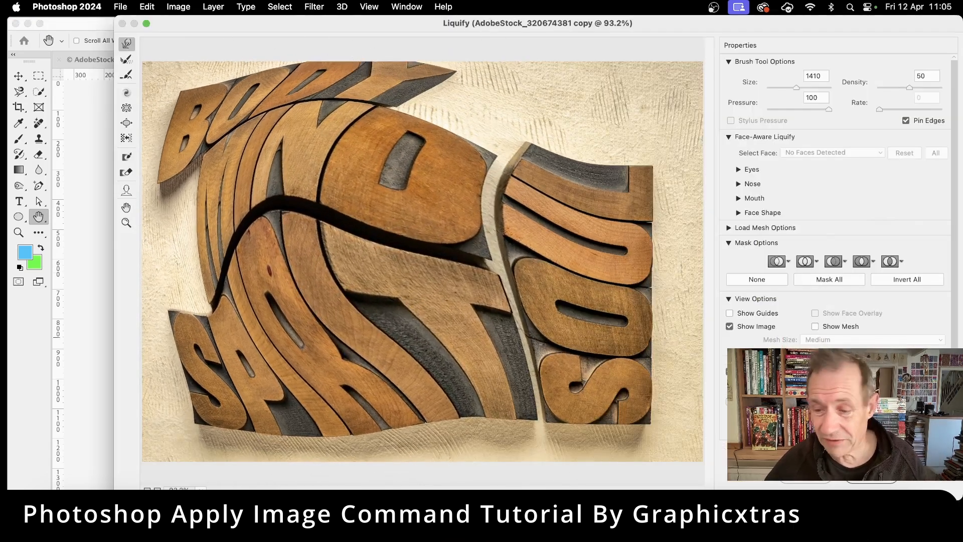
{"action": "left_click", "coordinate": [871, 474]}
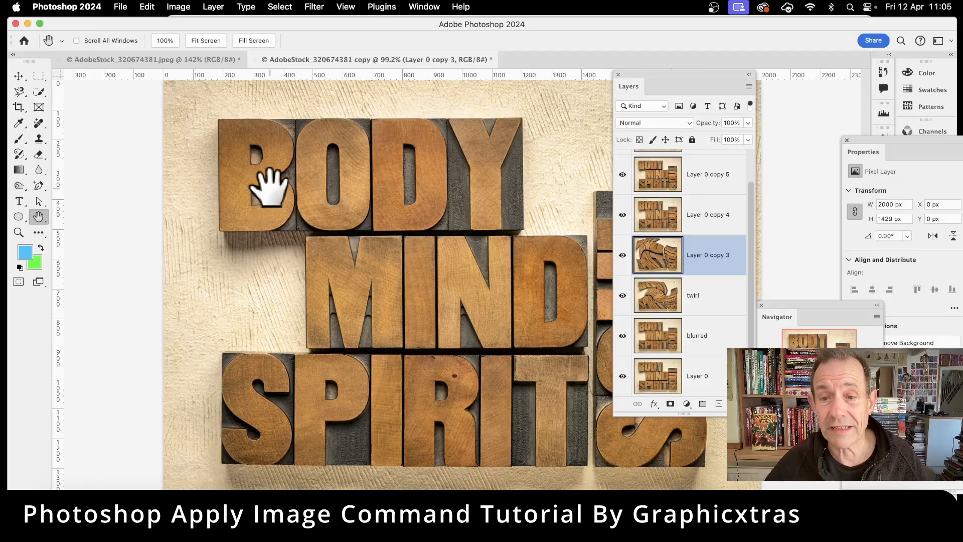
{"action": "double_click", "coordinate": [704, 256]}
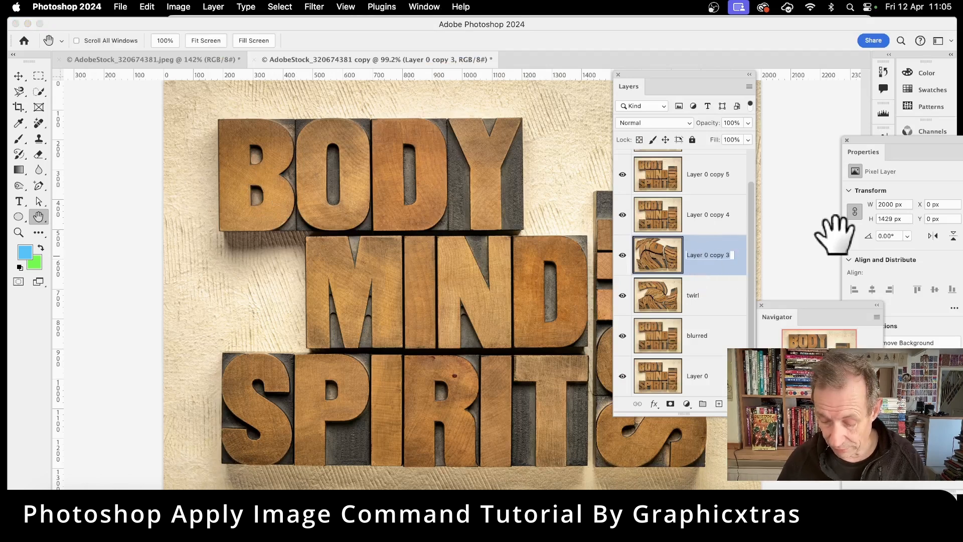
{"action": "type", "text": "li"}
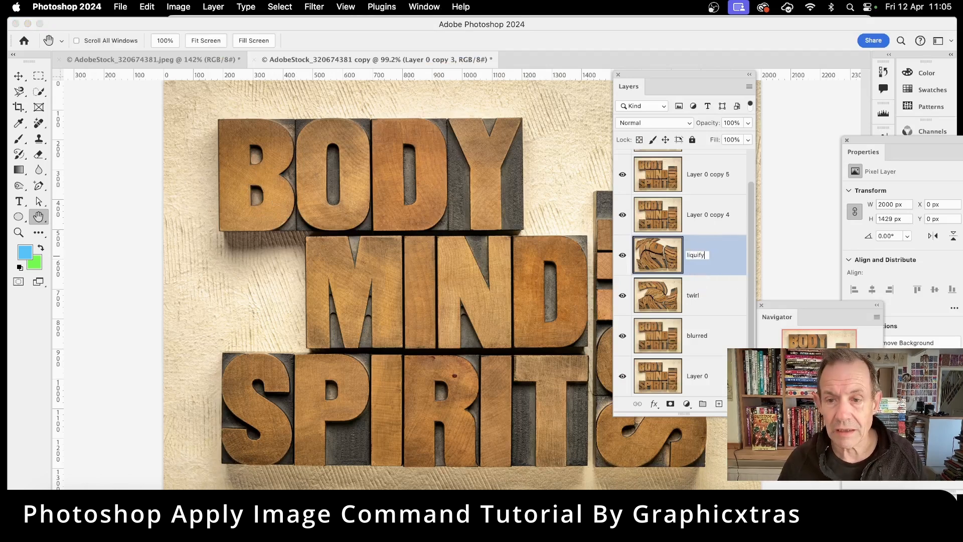
{"action": "type", "text": "quify"}
{"action": "key", "text": "Return"}
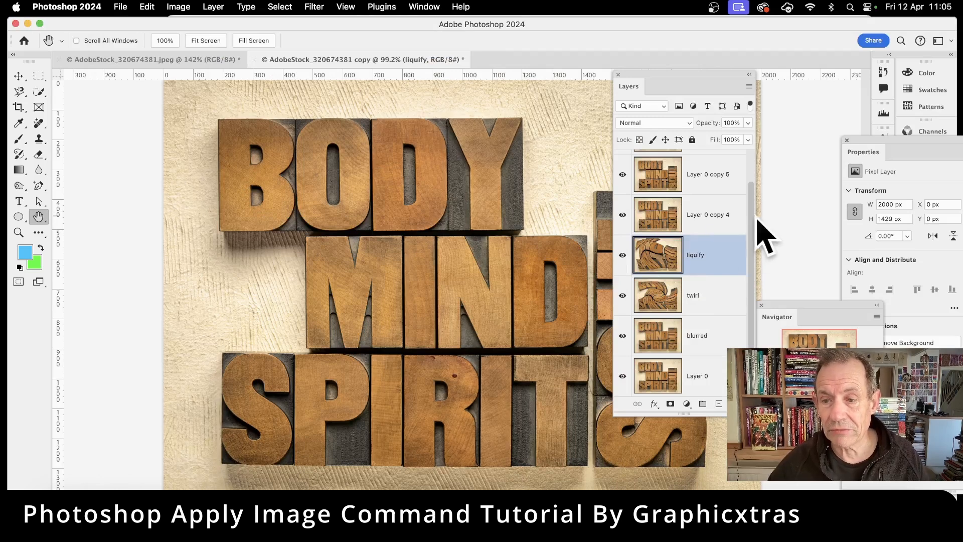
- Apply the Spherize distortion at 100% in Normal mode to "Layer 0 copy 4" and rename that layer "spherize"
{"action": "scroll", "coordinate": [755, 201], "scroll_direction": "up", "scroll_amount": 2}
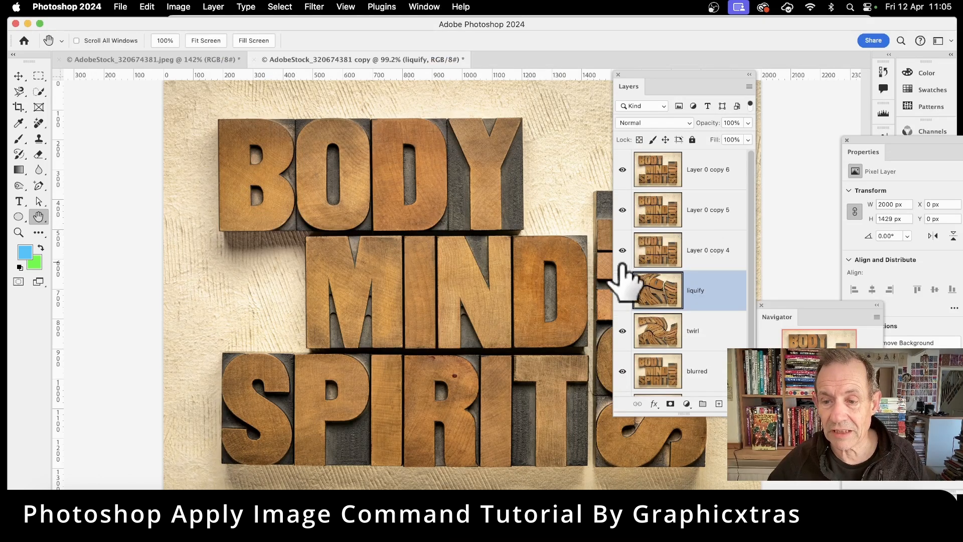
{"action": "left_click", "coordinate": [648, 246]}
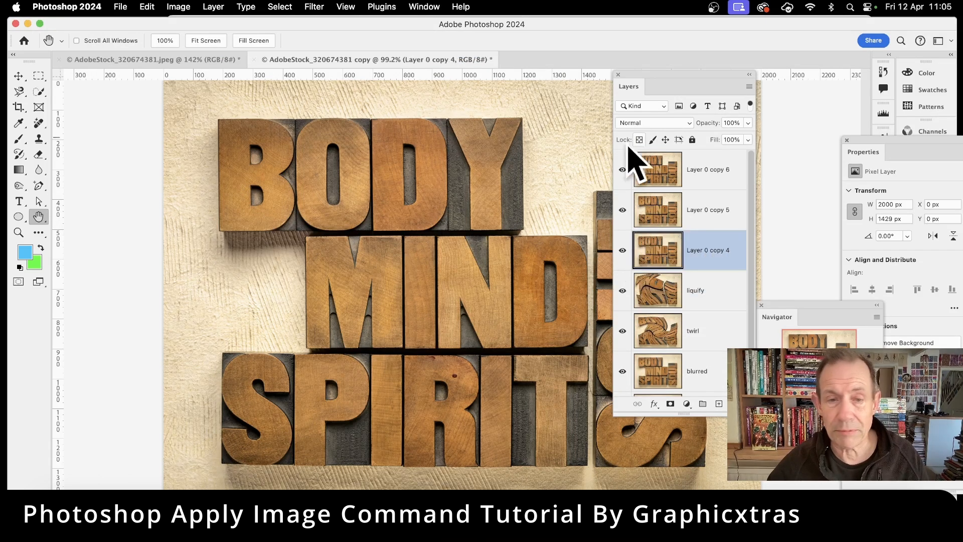
{"action": "left_click", "coordinate": [315, 6]}
{"action": "mouse_move", "coordinate": [338, 225]}
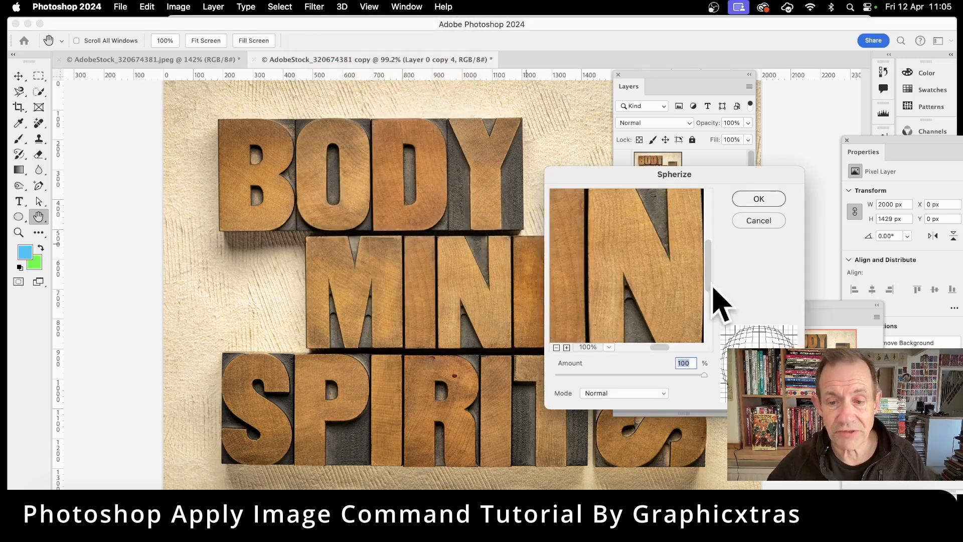
{"action": "left_click", "coordinate": [758, 199]}
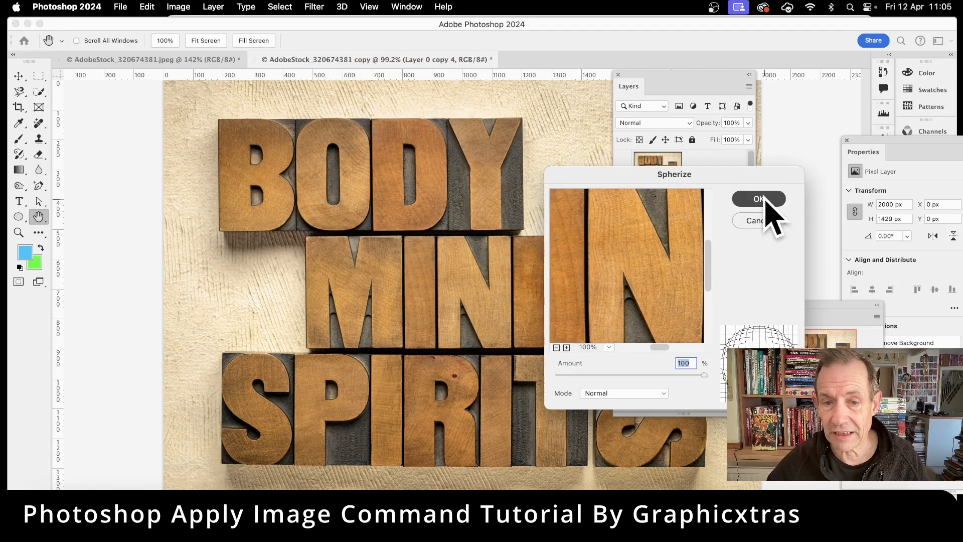
{"action": "double_click", "coordinate": [707, 250]}
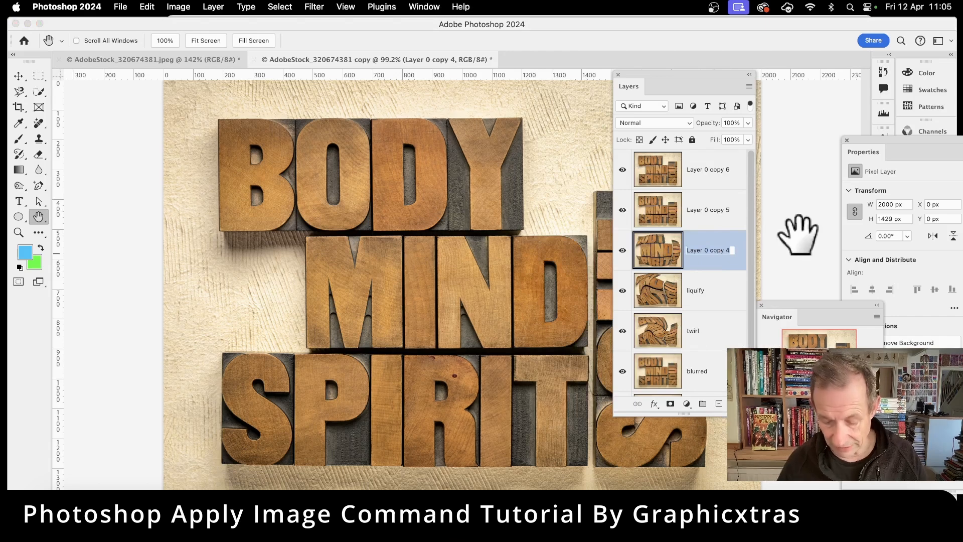
{"action": "type", "text": "spherize"}
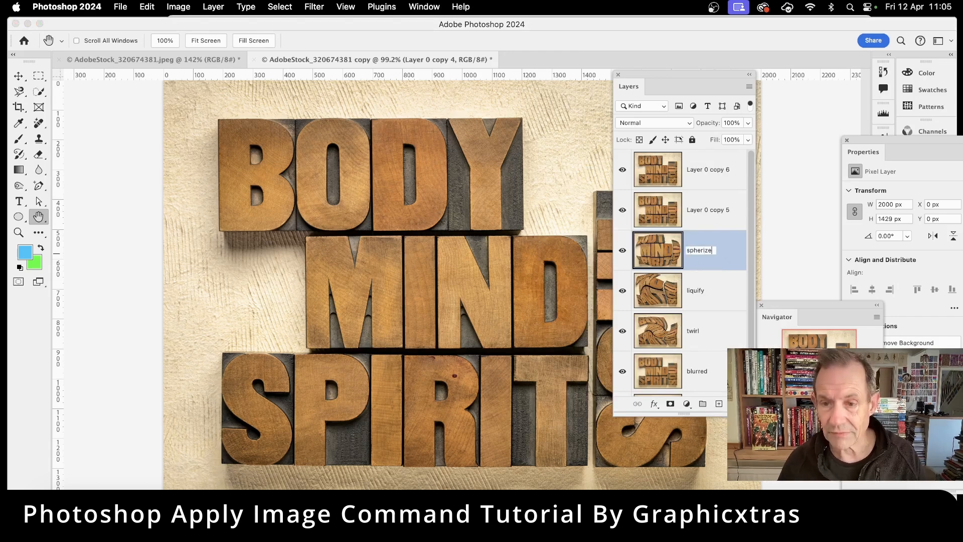
{"action": "key", "text": "Return"}
- Shift the hue of "Layer 0 copy 5" by +70 with Hue/Saturation and rename that layer "green"
{"action": "left_click", "coordinate": [655, 221]}
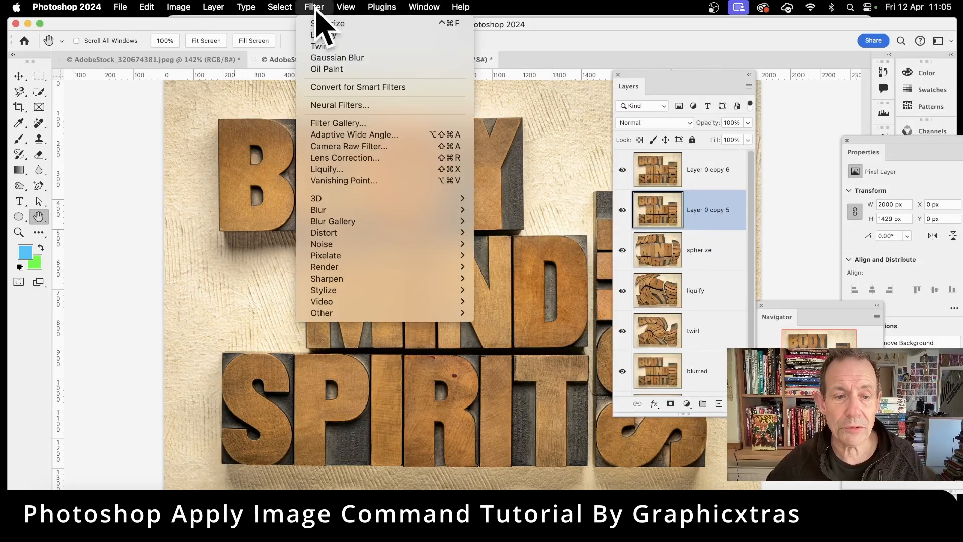
{"action": "mouse_move", "coordinate": [177, 4]}
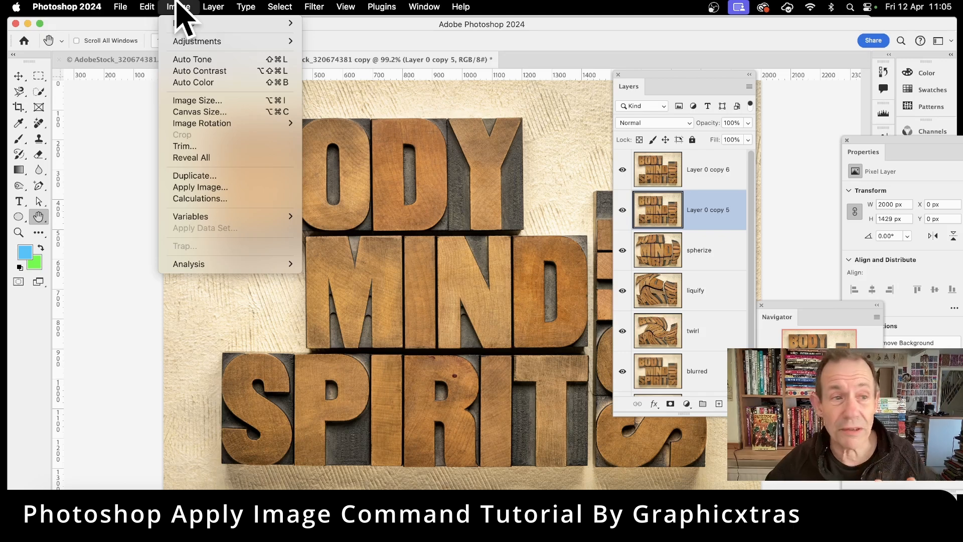
{"action": "mouse_move", "coordinate": [182, 40]}
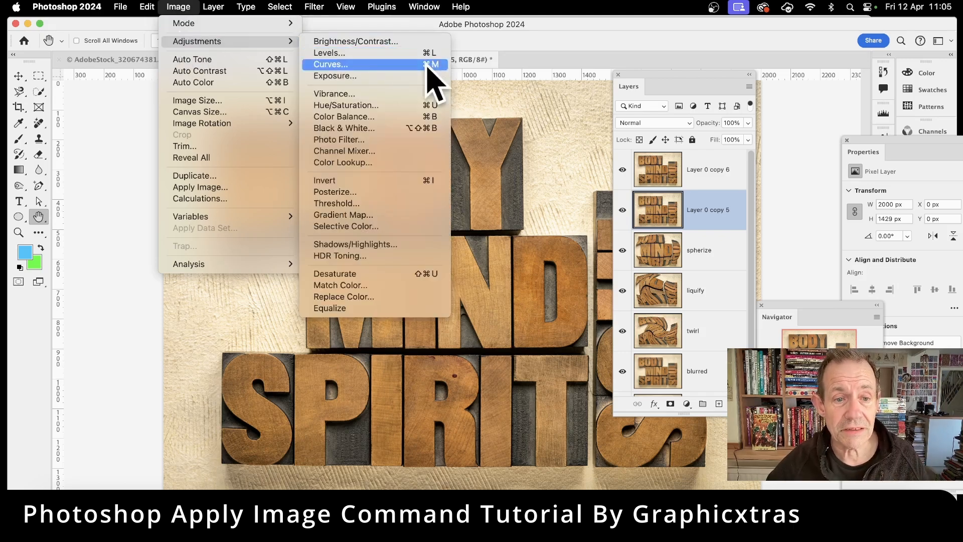
{"action": "left_click", "coordinate": [396, 105]}
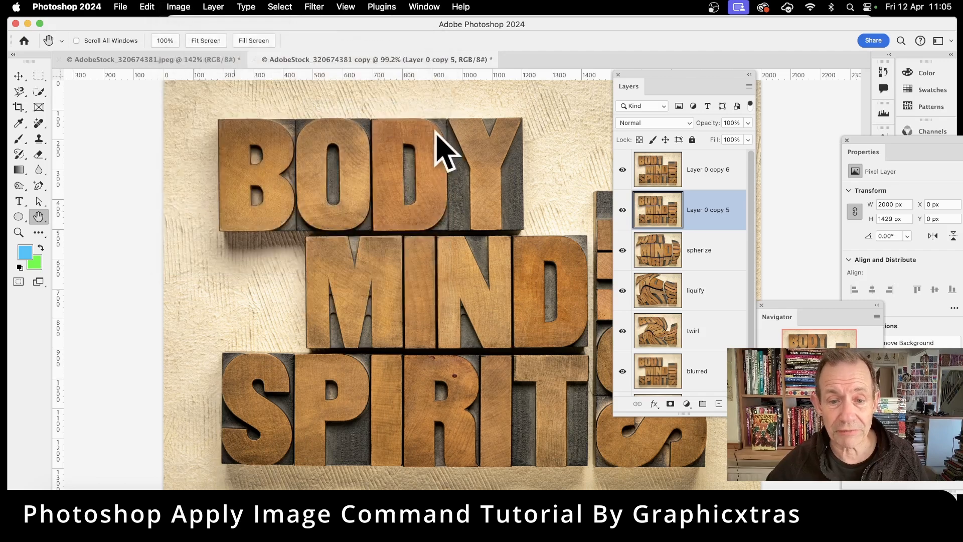
{"action": "left_click_drag", "start_coordinate": [381, 234], "coordinate": [415, 234]}
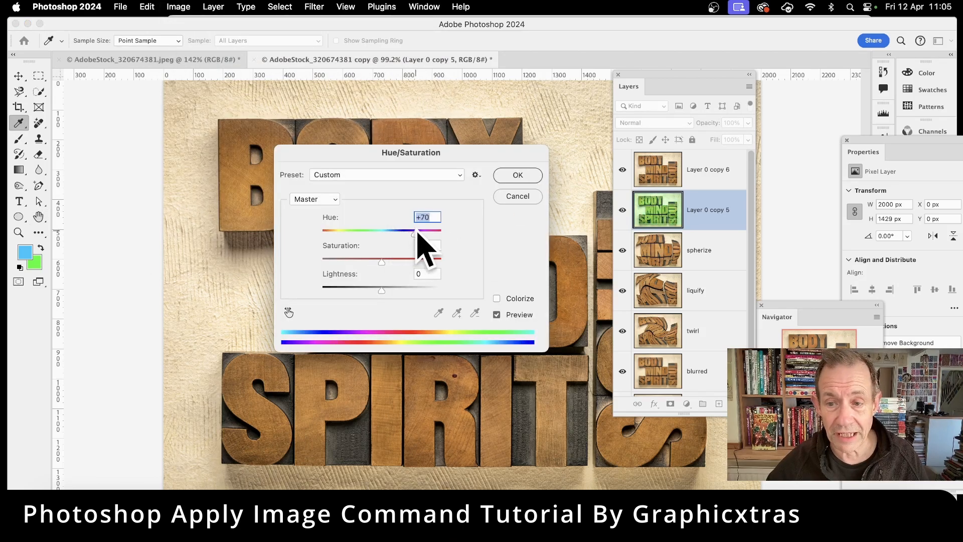
{"action": "left_click", "coordinate": [516, 174]}
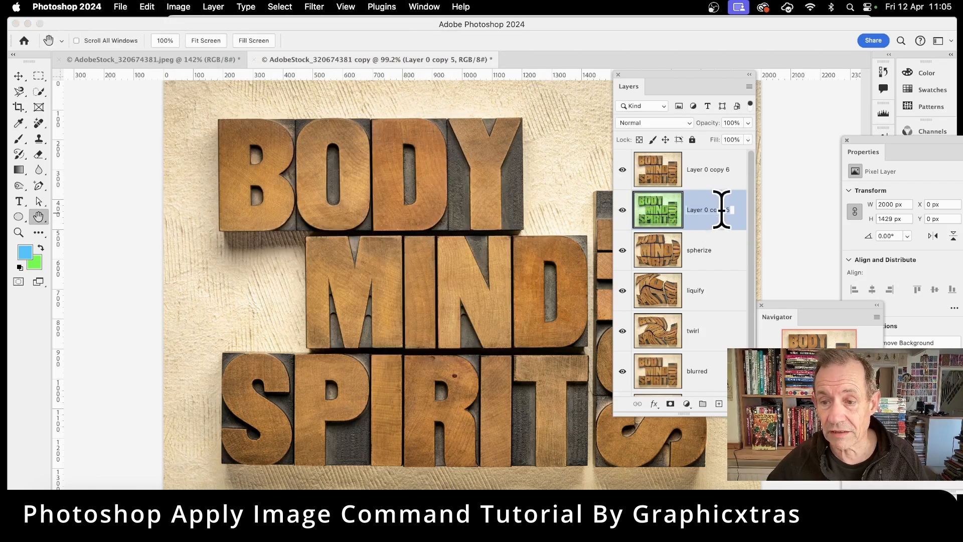
{"action": "type", "text": "green"}
{"action": "key", "text": "Return"}
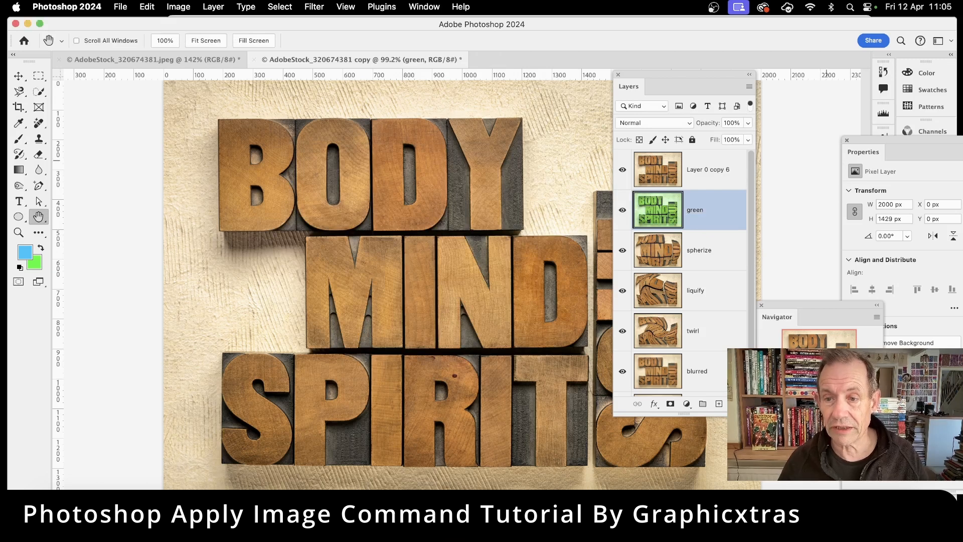
- Apply the Oil Paint filter to "Layer 0 copy 6" with stylization 10.0, cleanliness 9.0, scale 7.4 and bristle detail 10.0
{"action": "left_click", "coordinate": [657, 175]}
{"action": "left_click", "coordinate": [314, 6]}
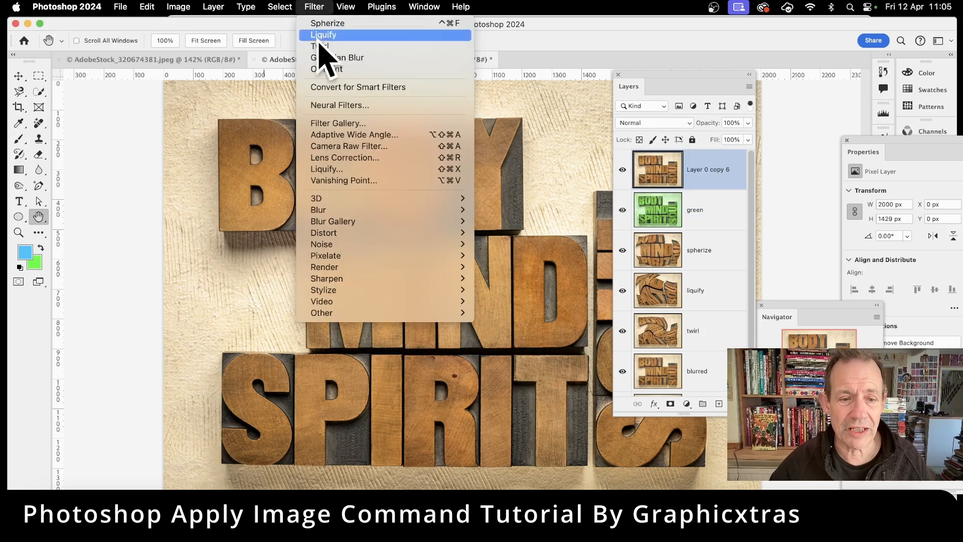
{"action": "mouse_move", "coordinate": [352, 291]}
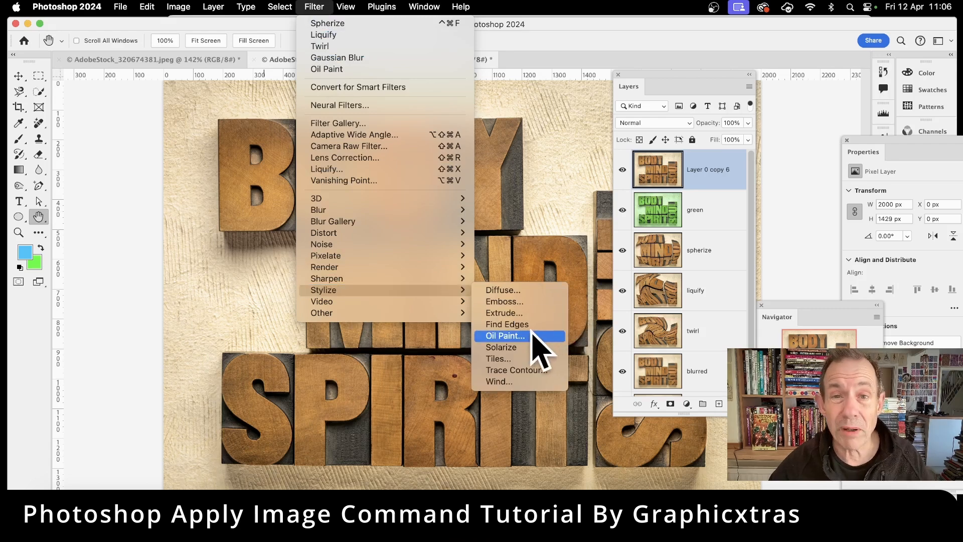
{"action": "left_click", "coordinate": [504, 335]}
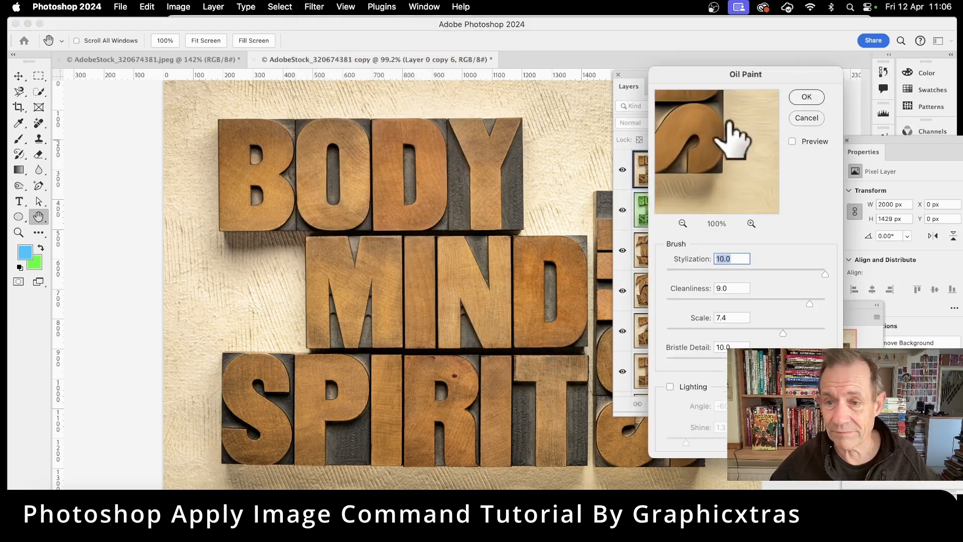
{"action": "left_click", "coordinate": [805, 97]}
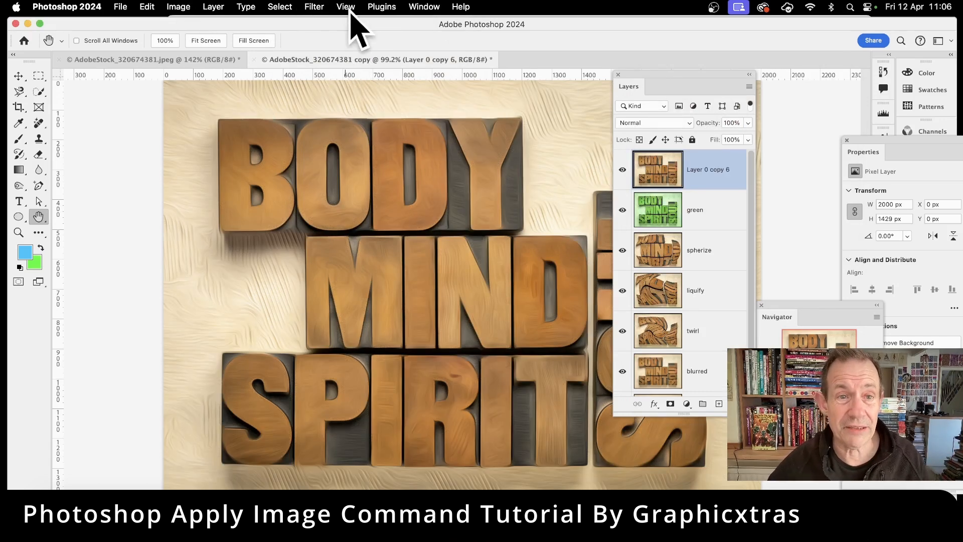
{"action": "left_click", "coordinate": [314, 7]}
{"action": "left_click", "coordinate": [311, 8]}
{"action": "left_click", "coordinate": [311, 7]}
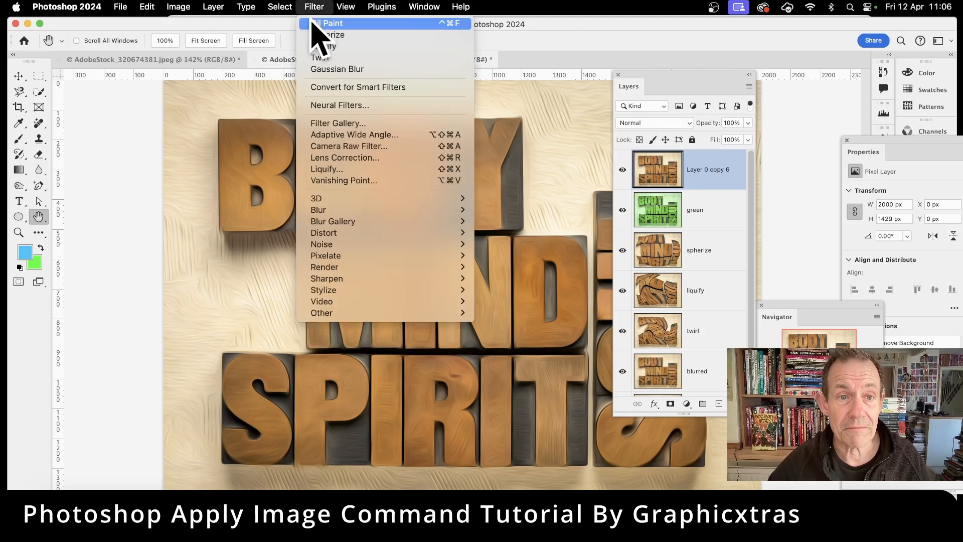
{"action": "left_click", "coordinate": [311, 7]}
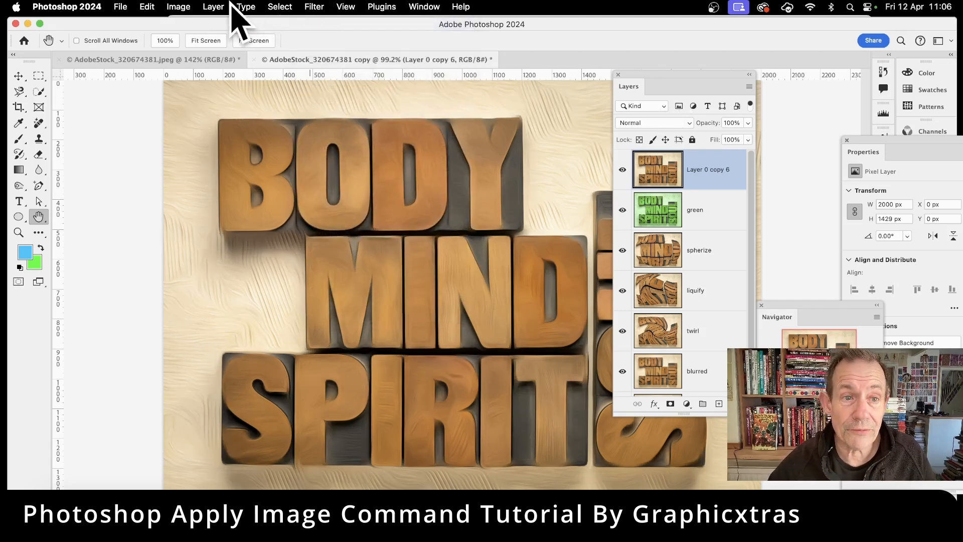
- Invert the colours of the oil-painted "Layer 0 copy 6" and rename that layer "invert"
{"action": "left_click", "coordinate": [187, 6]}
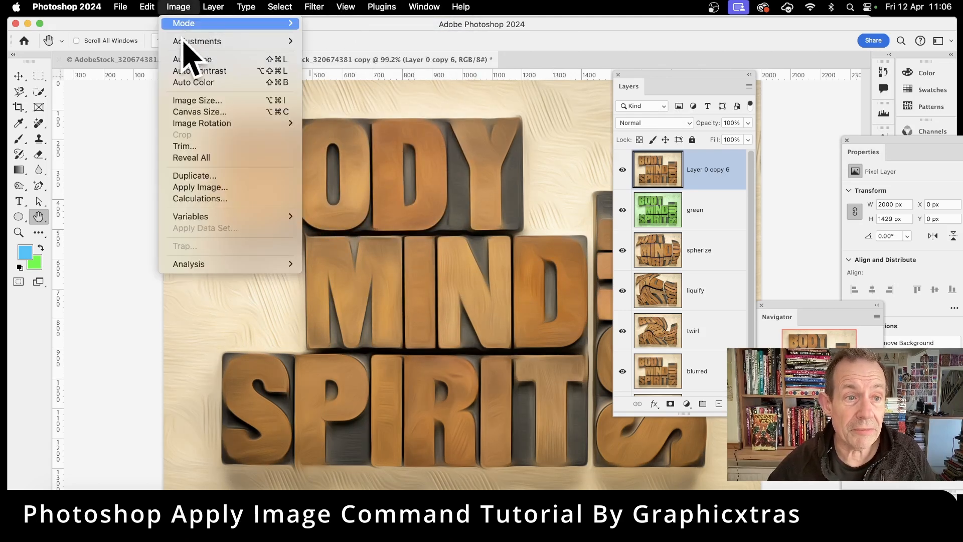
{"action": "mouse_move", "coordinate": [185, 44]}
{"action": "left_click", "coordinate": [350, 182]}
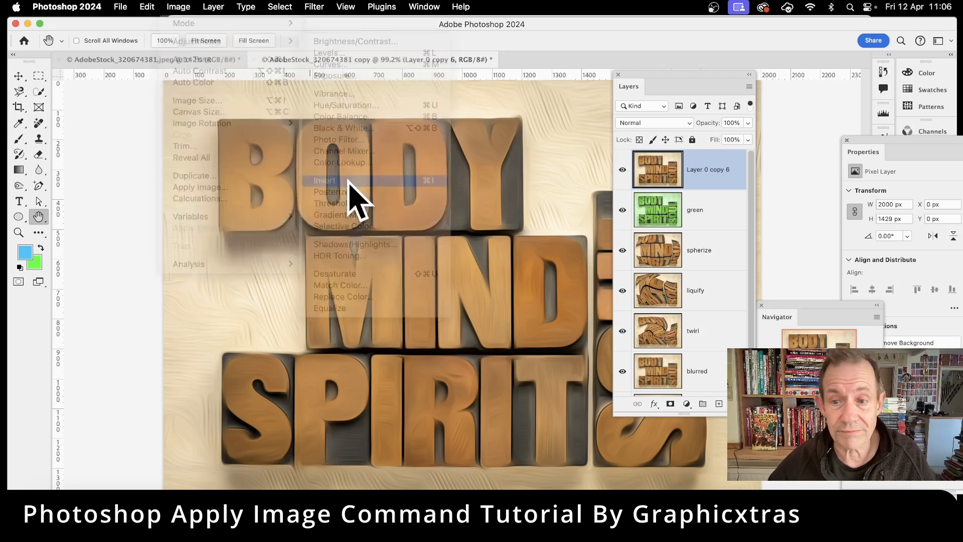
{"action": "double_click", "coordinate": [715, 170]}
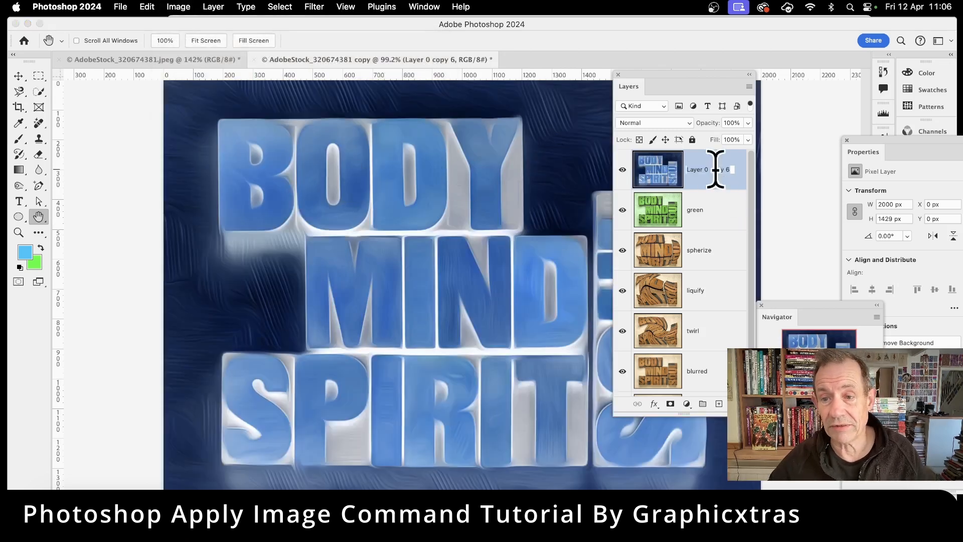
{"action": "key", "text": "BackSpace"}
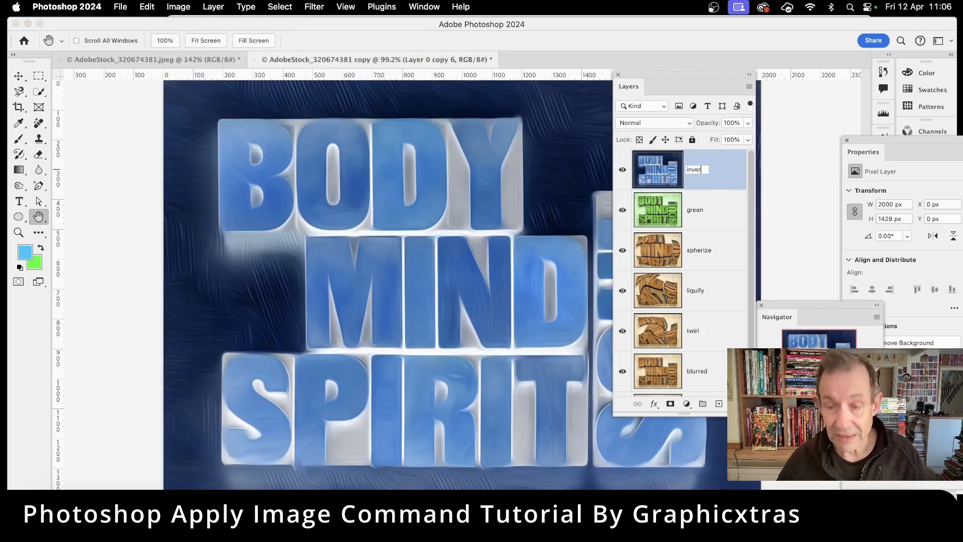
{"action": "key", "text": "Return"}
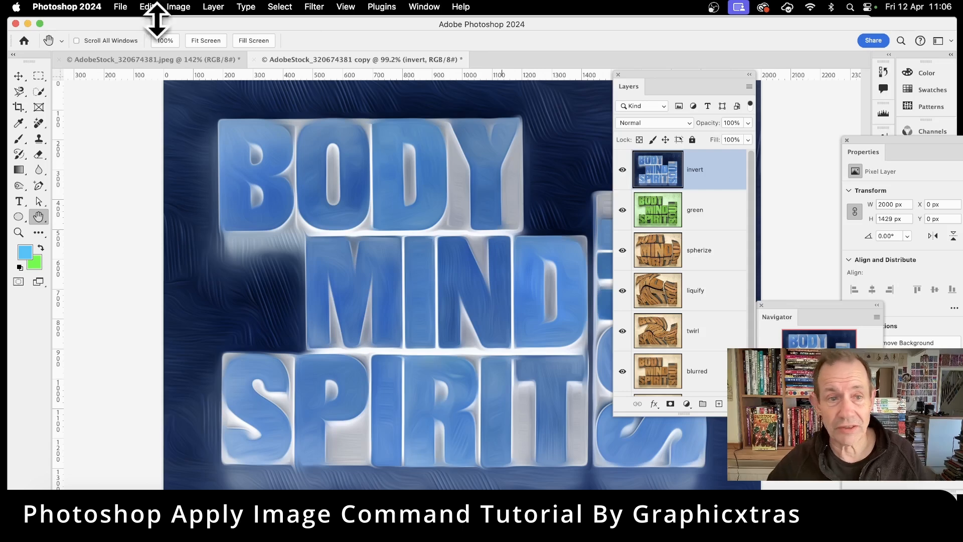
- Start Apply Image on the original AdobeStock_320674381.jpeg, with "AdobeStock_320674381 copy" as source and "green" as the source layer
{"action": "left_click", "coordinate": [153, 60]}
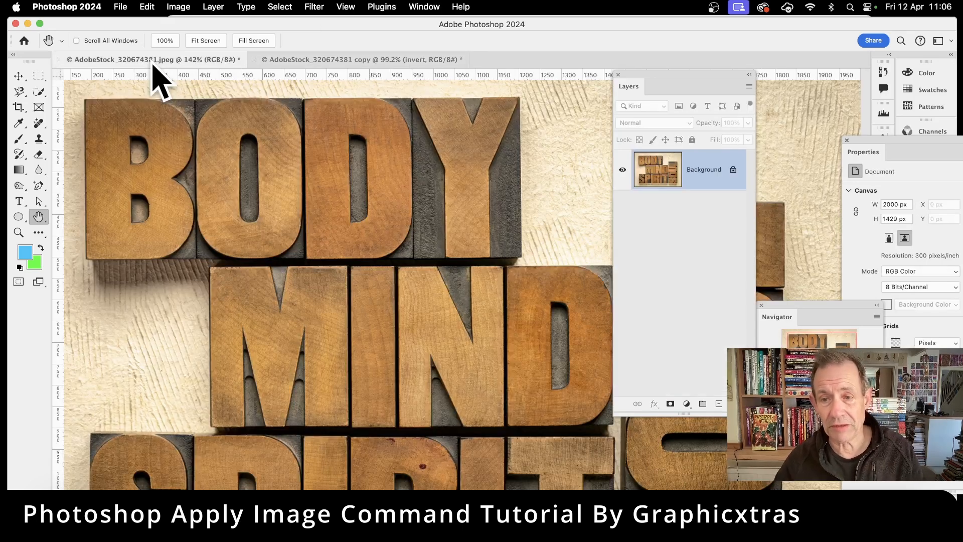
{"action": "left_click", "coordinate": [179, 5]}
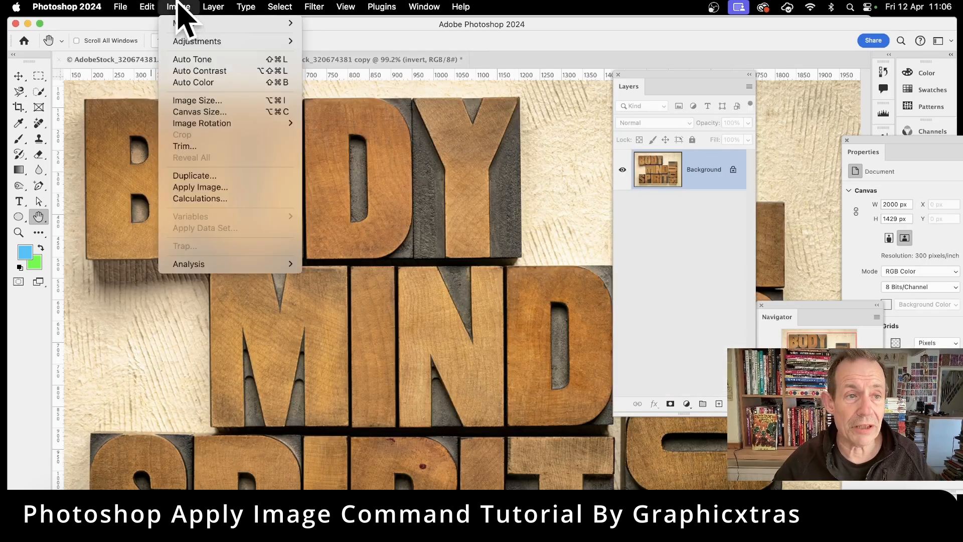
{"action": "left_click", "coordinate": [208, 188]}
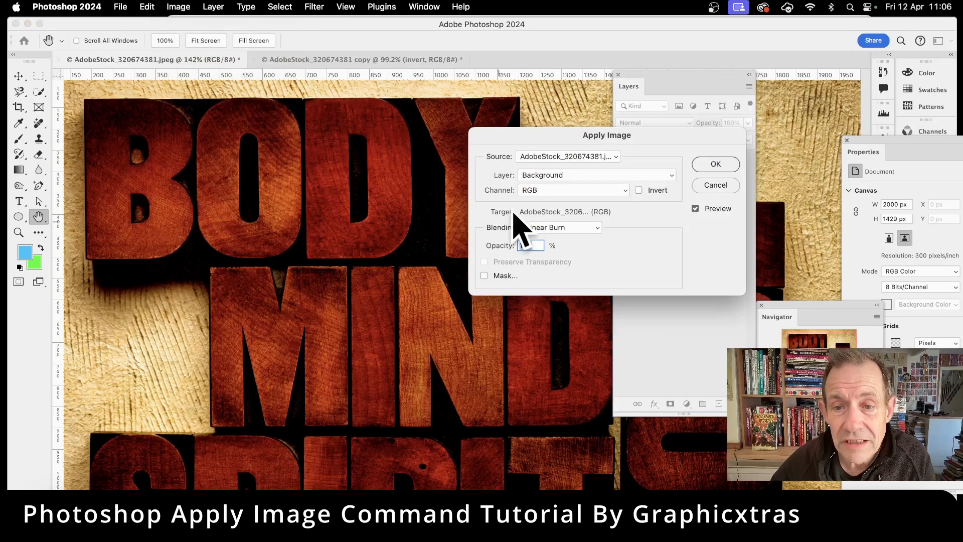
{"action": "left_click", "coordinate": [592, 156]}
{"action": "left_click", "coordinate": [593, 158]}
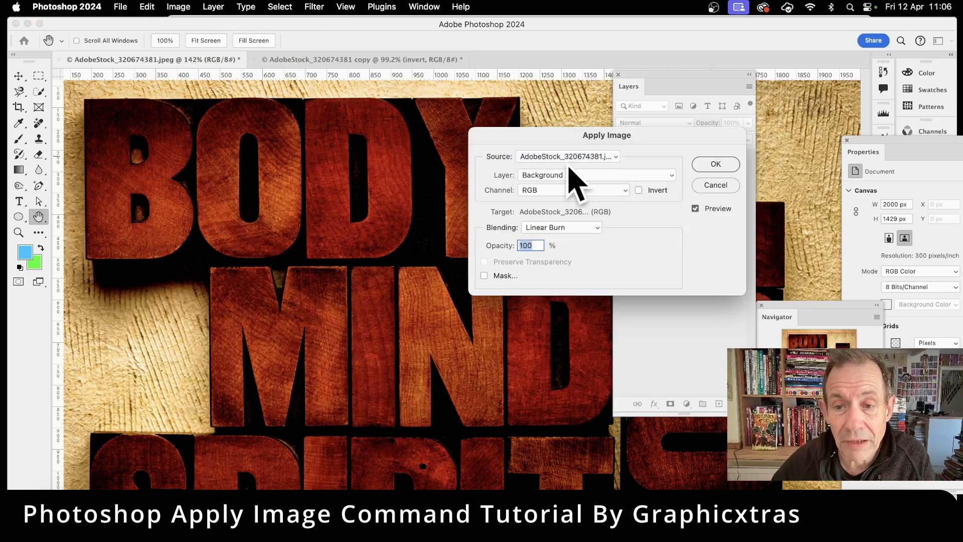
{"action": "left_click", "coordinate": [573, 159]}
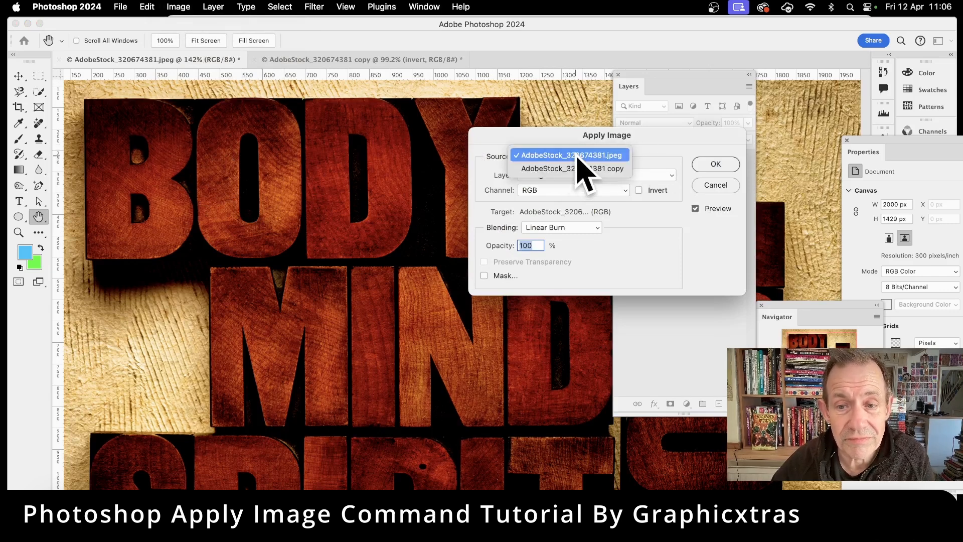
{"action": "left_click", "coordinate": [584, 169]}
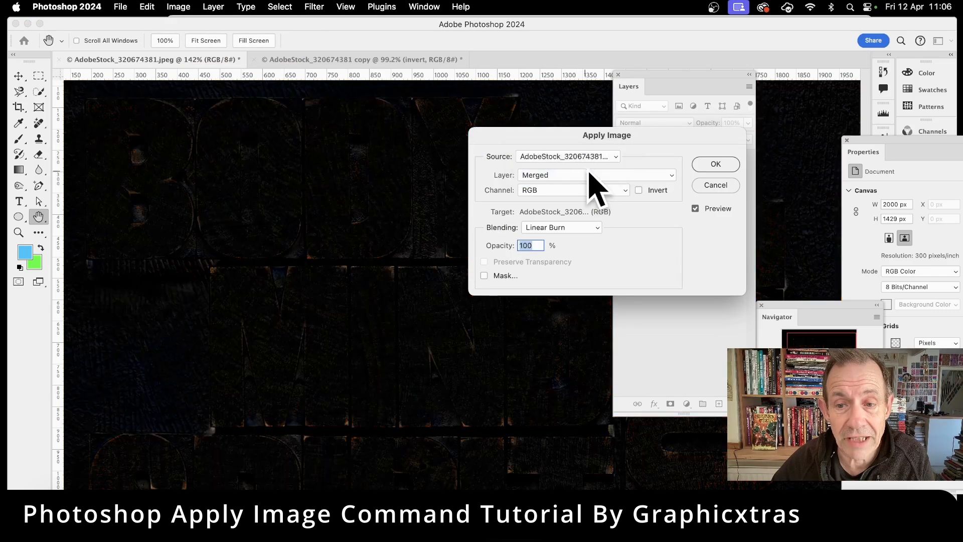
{"action": "left_click", "coordinate": [543, 175]}
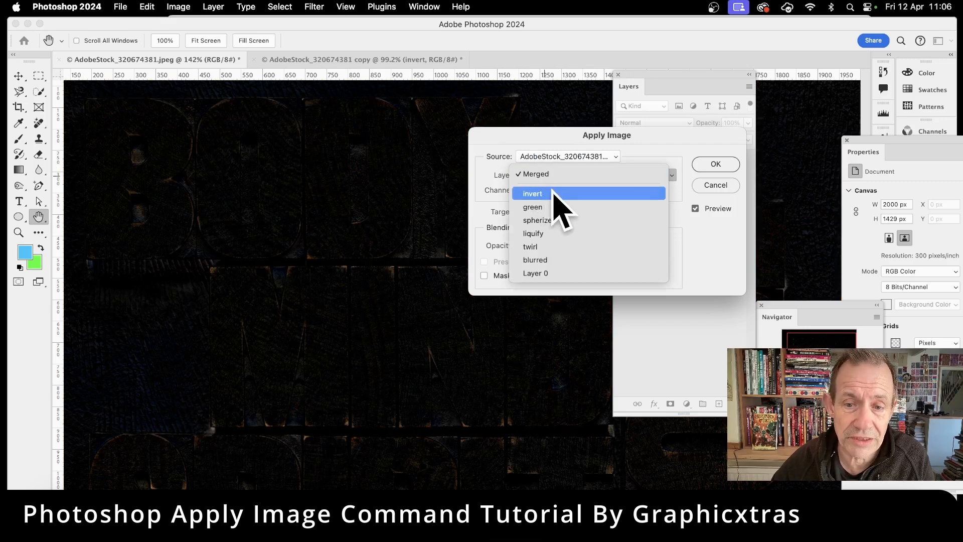
{"action": "left_click", "coordinate": [551, 207]}
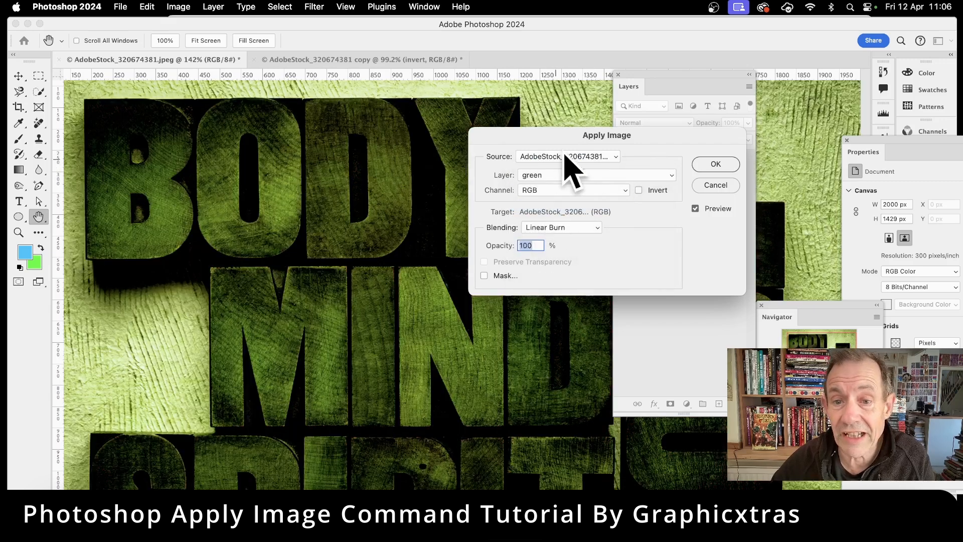
{"action": "left_click_drag", "start_coordinate": [564, 135], "coordinate": [628, 126]}
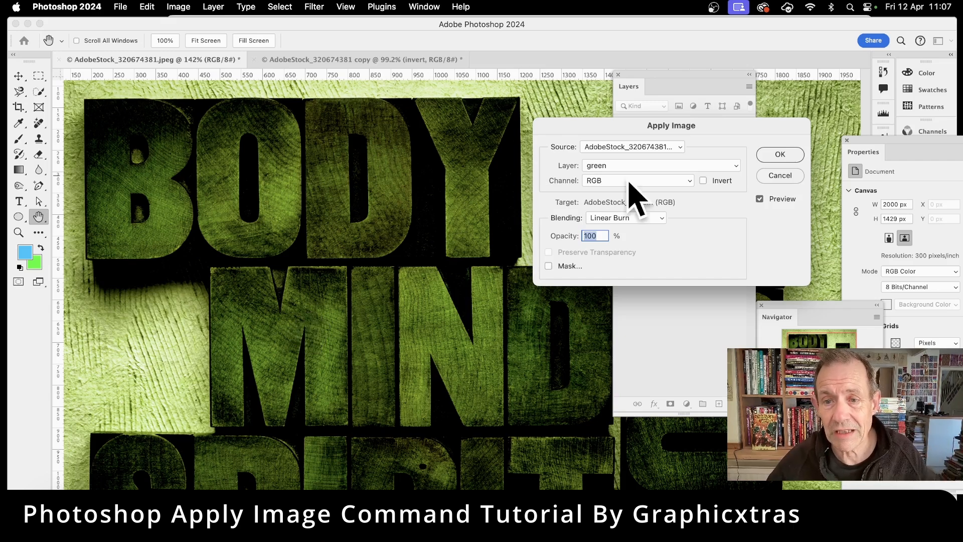
- Try the Red and Green channels of the "green" source layer and settle on the Blue channel
{"action": "left_click", "coordinate": [652, 179]}
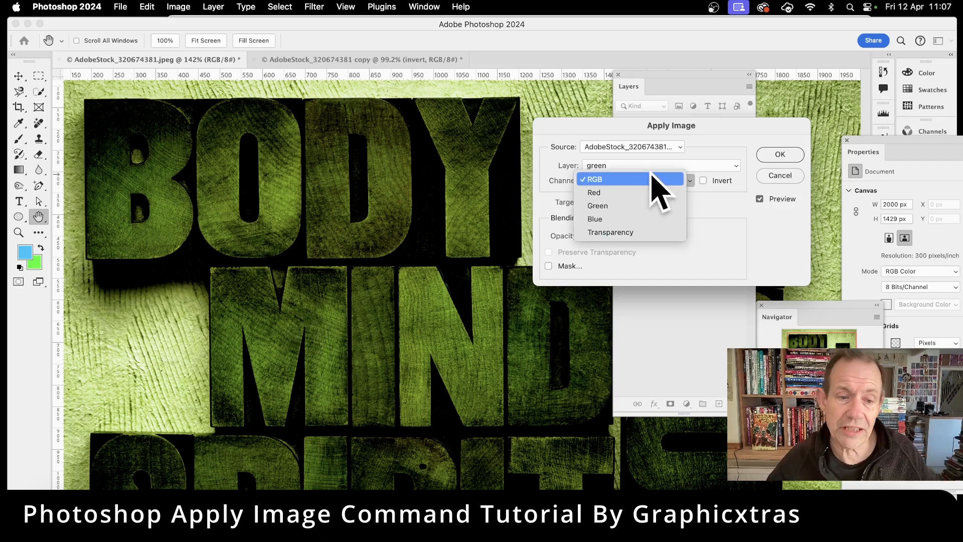
{"action": "left_click", "coordinate": [647, 192]}
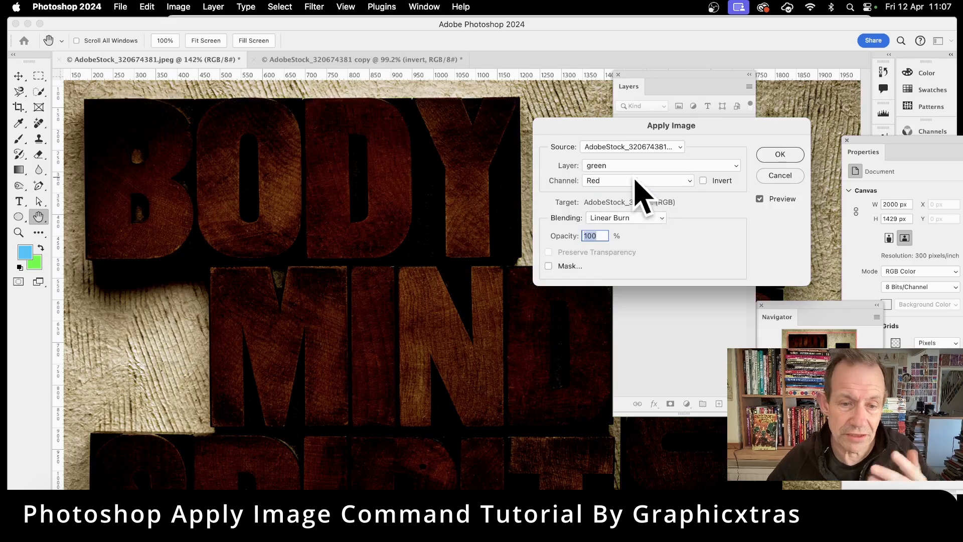
{"action": "left_click", "coordinate": [635, 181]}
{"action": "left_click", "coordinate": [631, 193]}
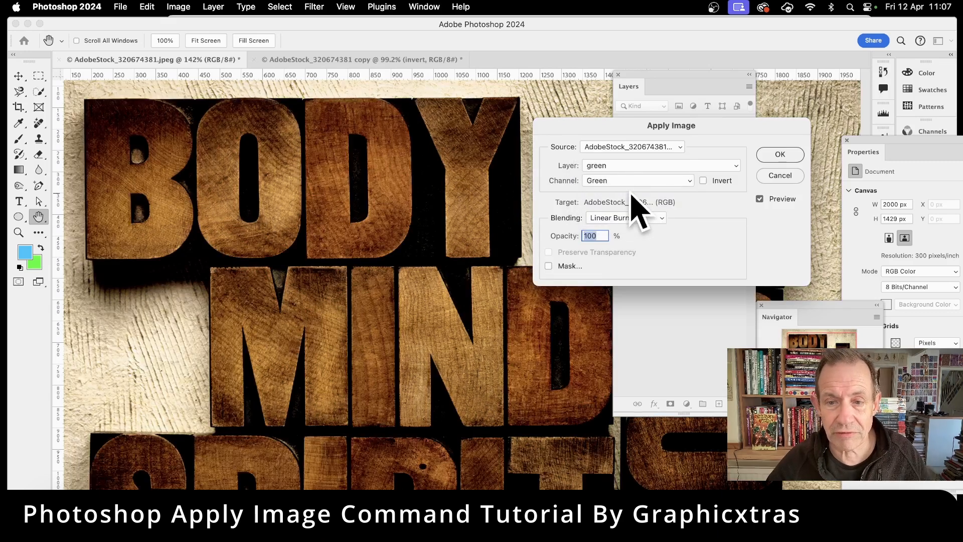
{"action": "left_click", "coordinate": [633, 181]}
{"action": "left_click", "coordinate": [627, 191]}
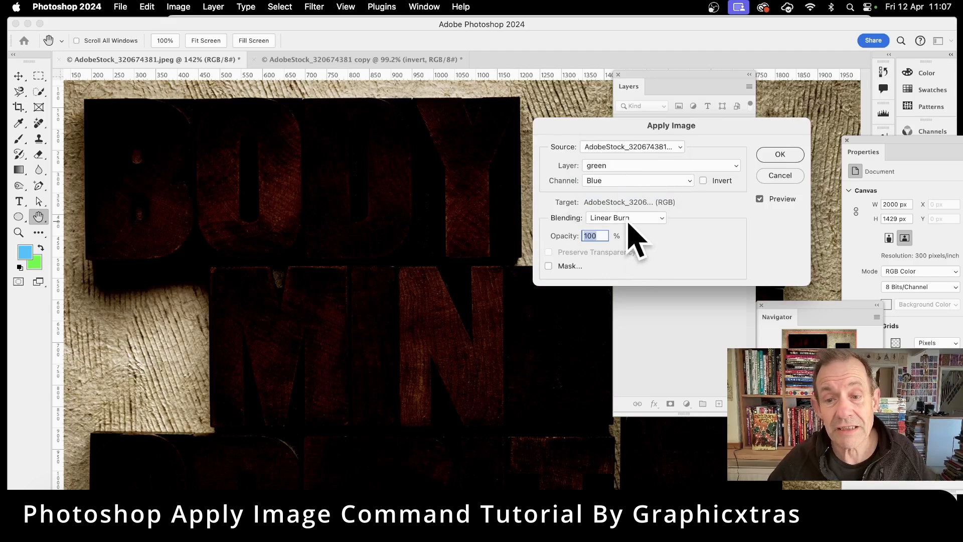
- Set the Apply Image blending to Overlay and change the source layer to "liquify"
{"action": "left_click", "coordinate": [628, 221]}
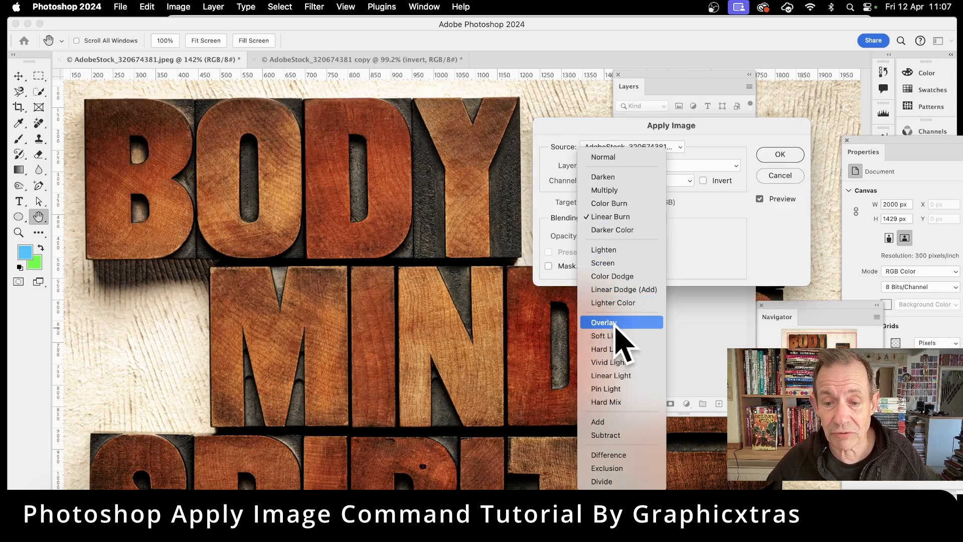
{"action": "left_click", "coordinate": [616, 323]}
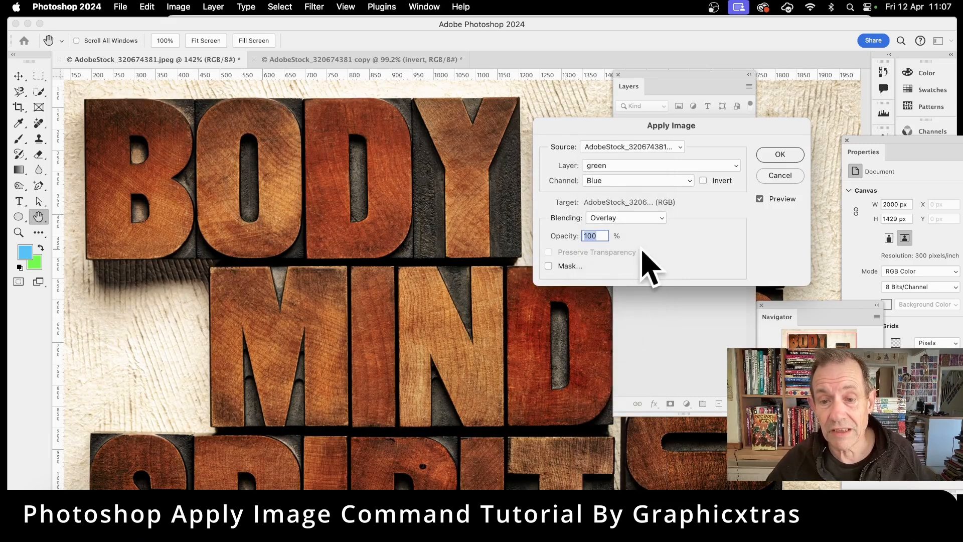
{"action": "left_click", "coordinate": [620, 167]}
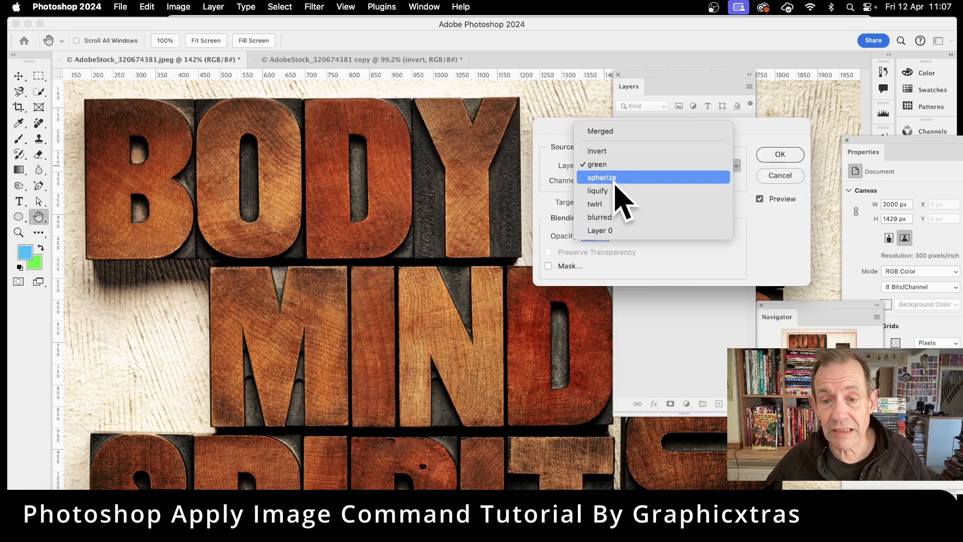
{"action": "left_click", "coordinate": [611, 194]}
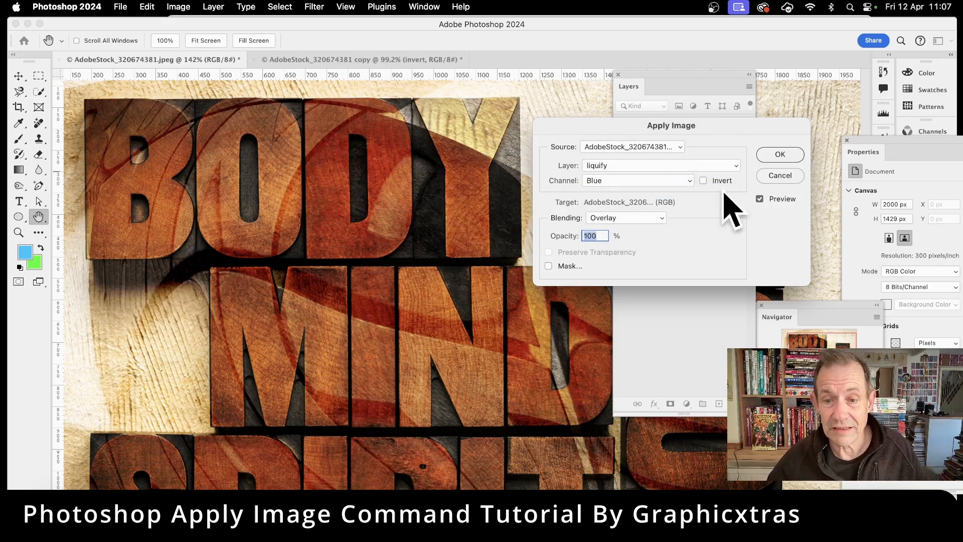
- Enable the Apply Image mask, using "AdobeStock_320674381 copy" as the mask image and "twirl" as the mask layer
{"action": "left_click", "coordinate": [549, 266]}
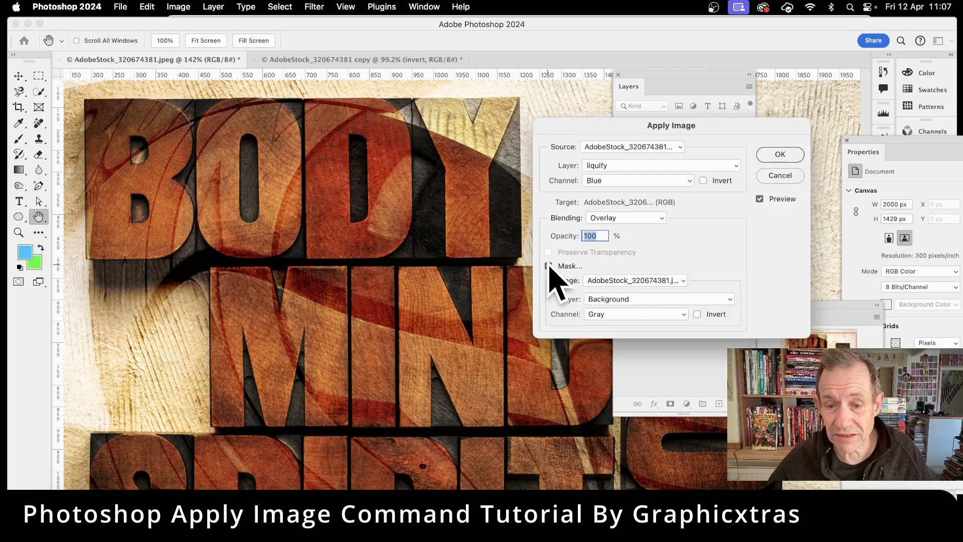
{"action": "left_click", "coordinate": [648, 280]}
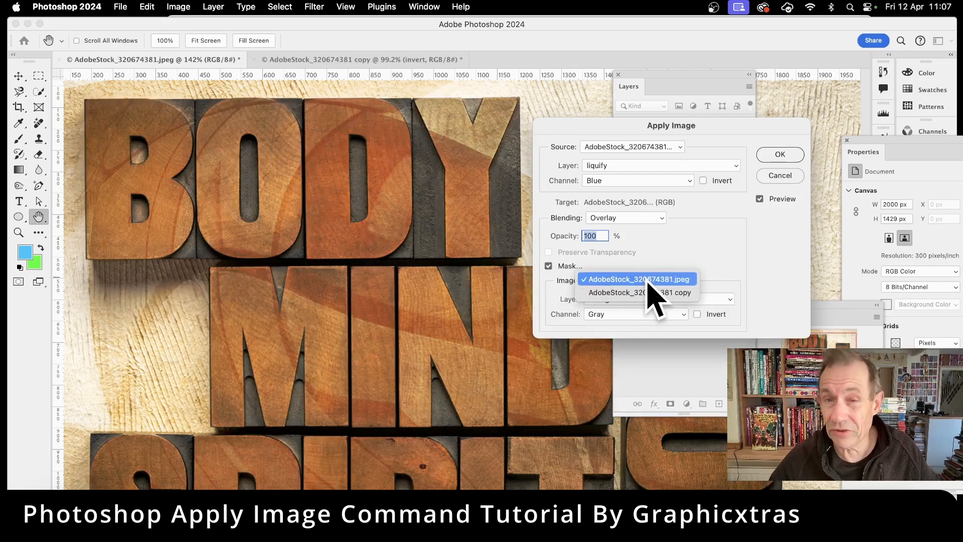
{"action": "left_click", "coordinate": [648, 283]}
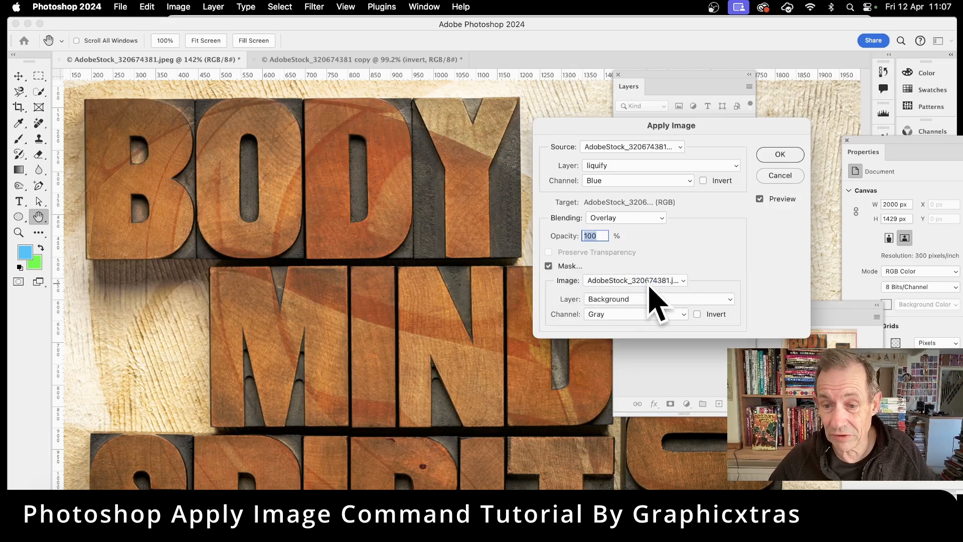
{"action": "left_click", "coordinate": [648, 281]}
{"action": "left_click", "coordinate": [648, 291]}
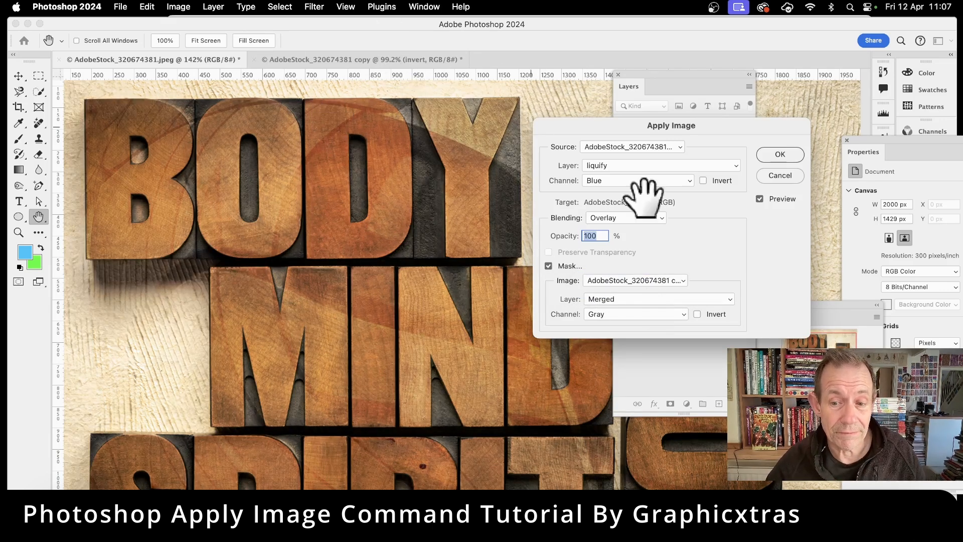
{"action": "left_click", "coordinate": [661, 300]}
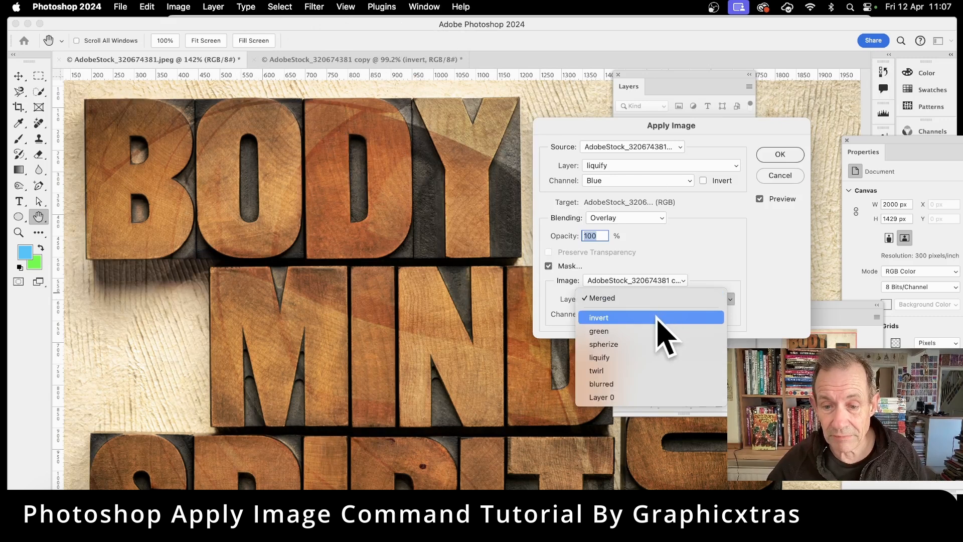
{"action": "left_click", "coordinate": [633, 371]}
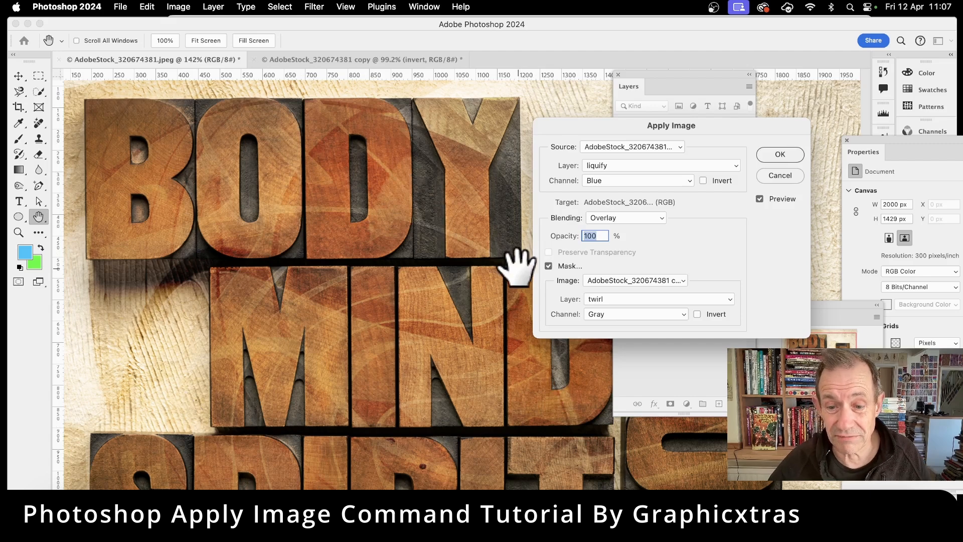
- Try the Red mask channel, set it to Green instead, and apply the masked blend to the original image
{"action": "left_click", "coordinate": [636, 314]}
{"action": "left_click", "coordinate": [624, 326]}
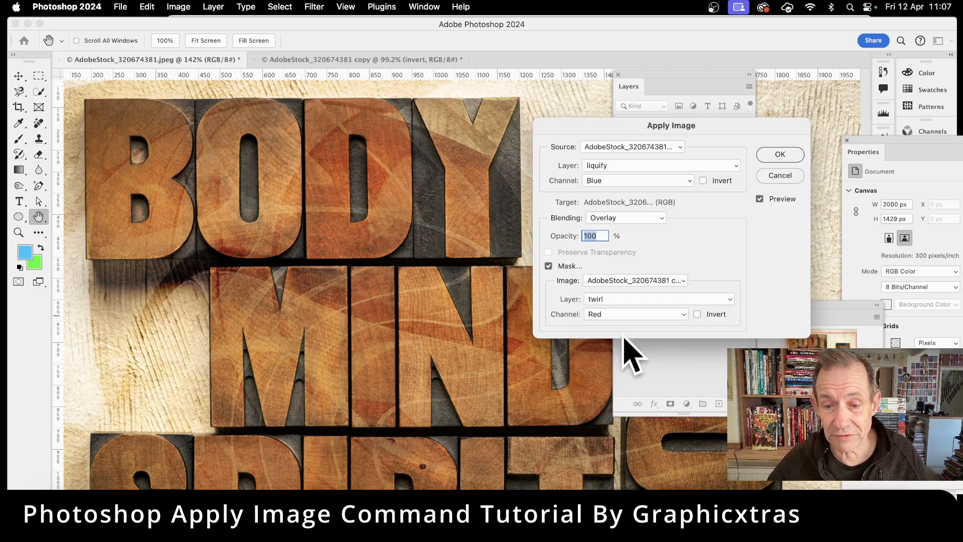
{"action": "left_click", "coordinate": [623, 316]}
{"action": "left_click", "coordinate": [625, 327]}
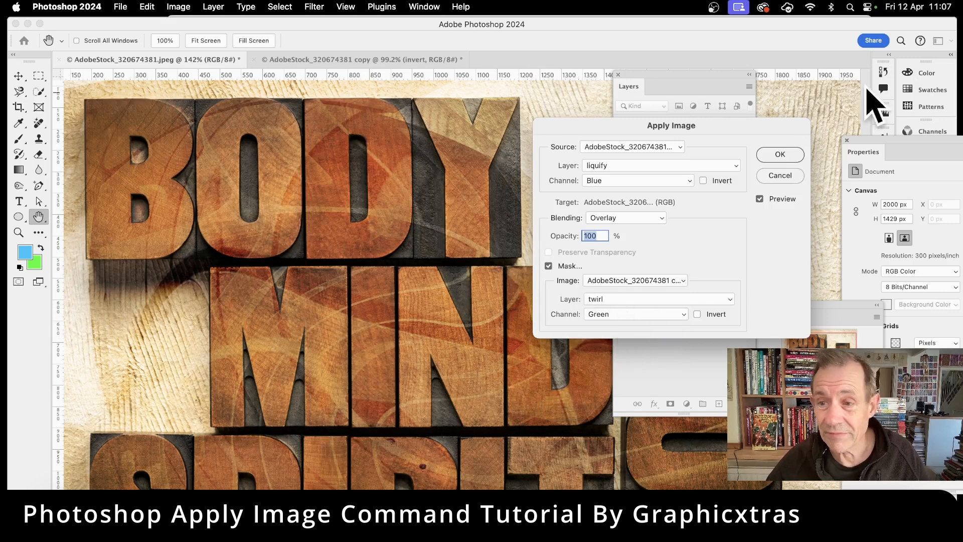
{"action": "left_click", "coordinate": [781, 155]}
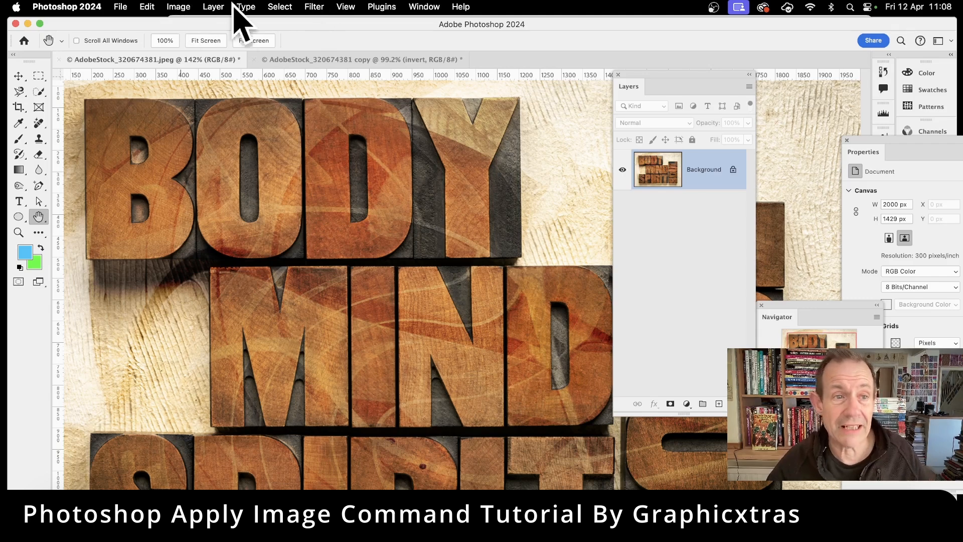
- Start Apply Image again on the original, try Linear Burn blending, and set the blending to Lighten
{"action": "left_click", "coordinate": [177, 7]}
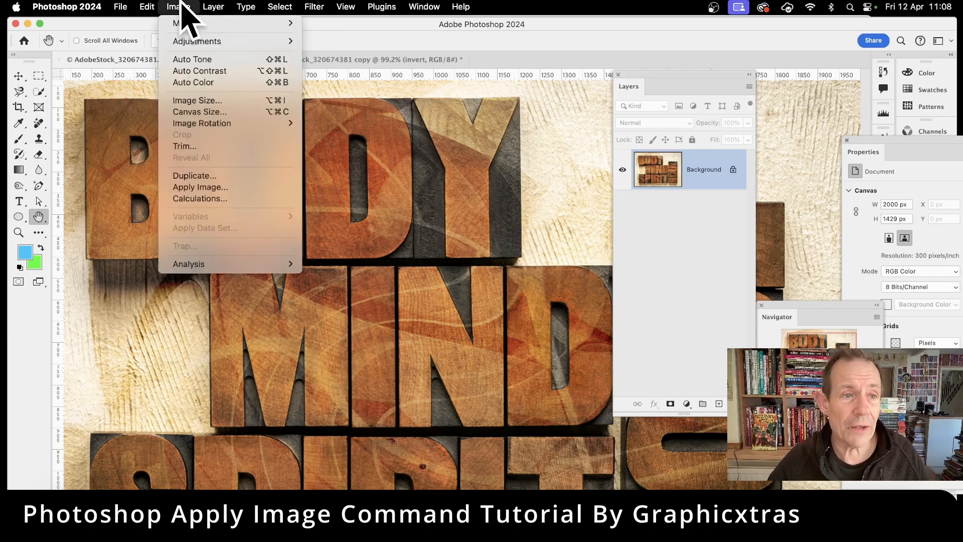
{"action": "left_click", "coordinate": [196, 187]}
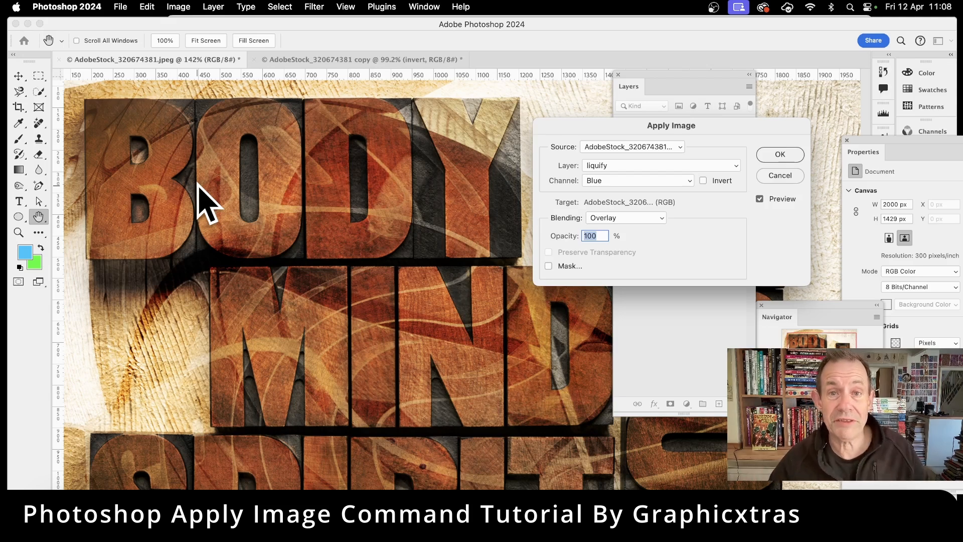
{"action": "left_click", "coordinate": [631, 220]}
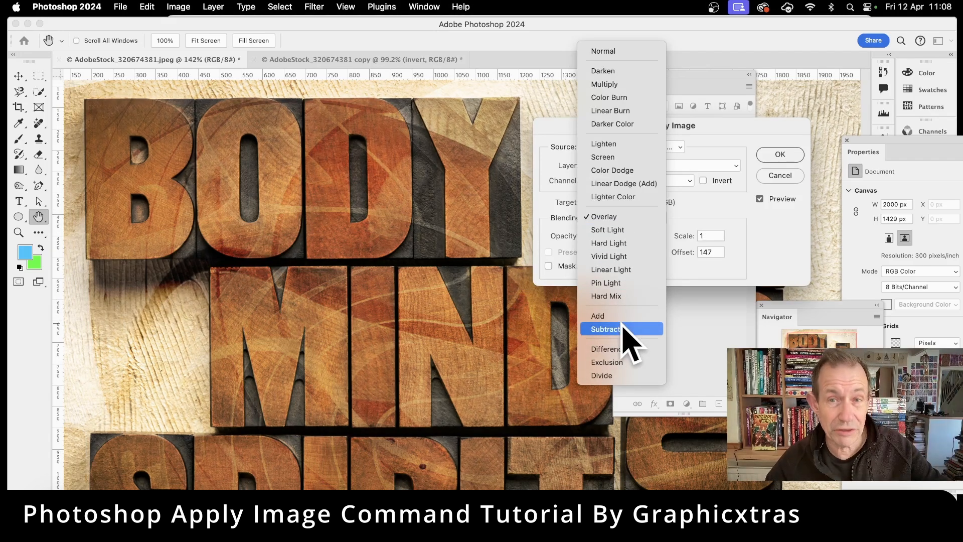
{"action": "left_click", "coordinate": [617, 111]}
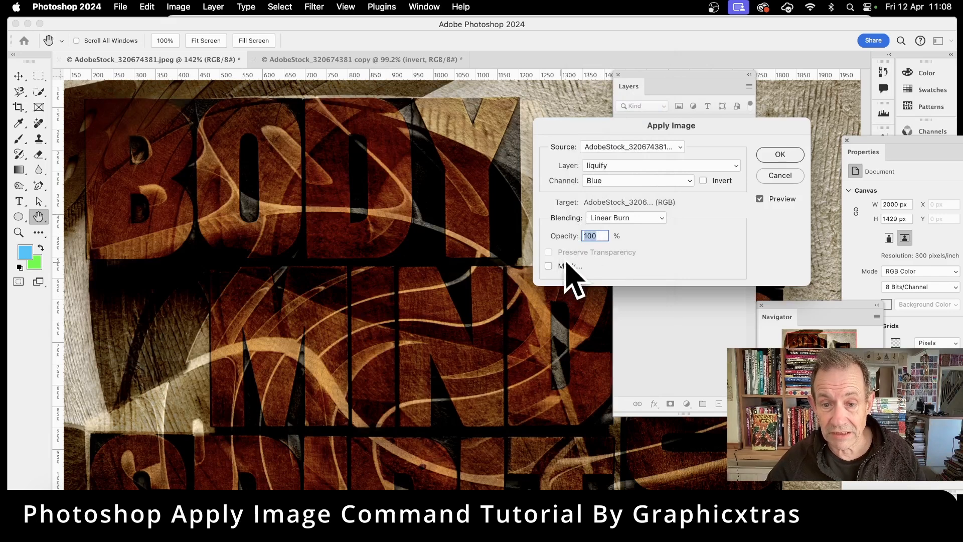
{"action": "left_click", "coordinate": [619, 219]}
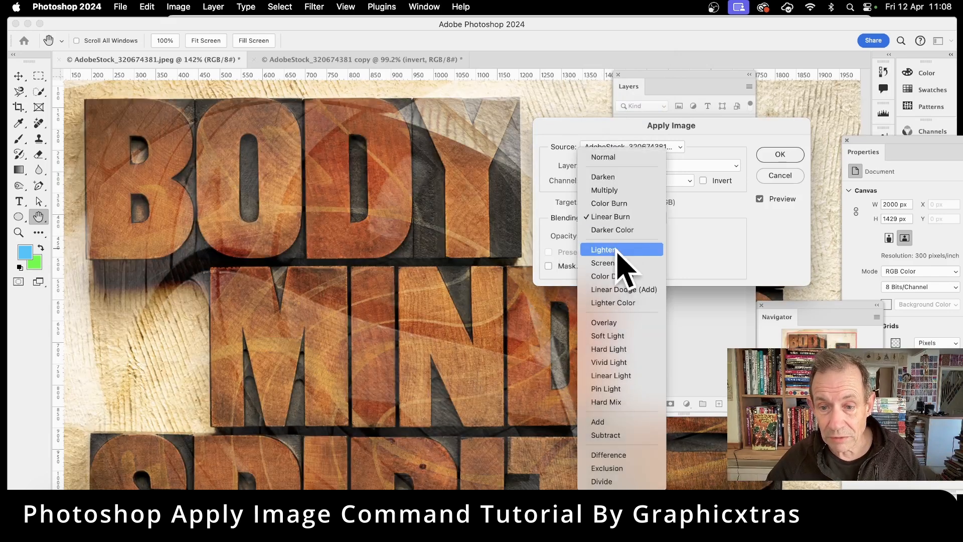
{"action": "left_click", "coordinate": [618, 249]}
- Set the source channel to Green and the source layer to "blurred", and apply the Lighten blend
{"action": "left_click", "coordinate": [616, 181]}
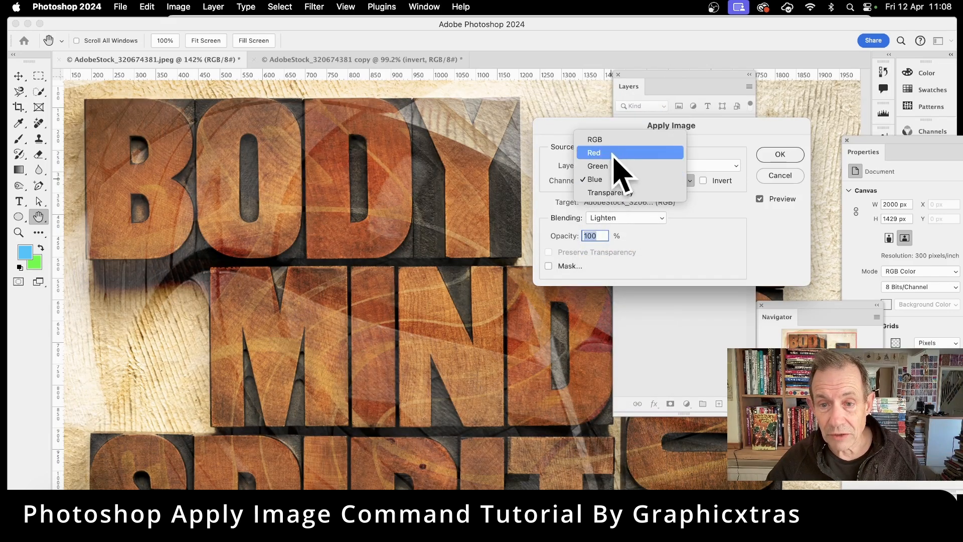
{"action": "left_click", "coordinate": [613, 167]}
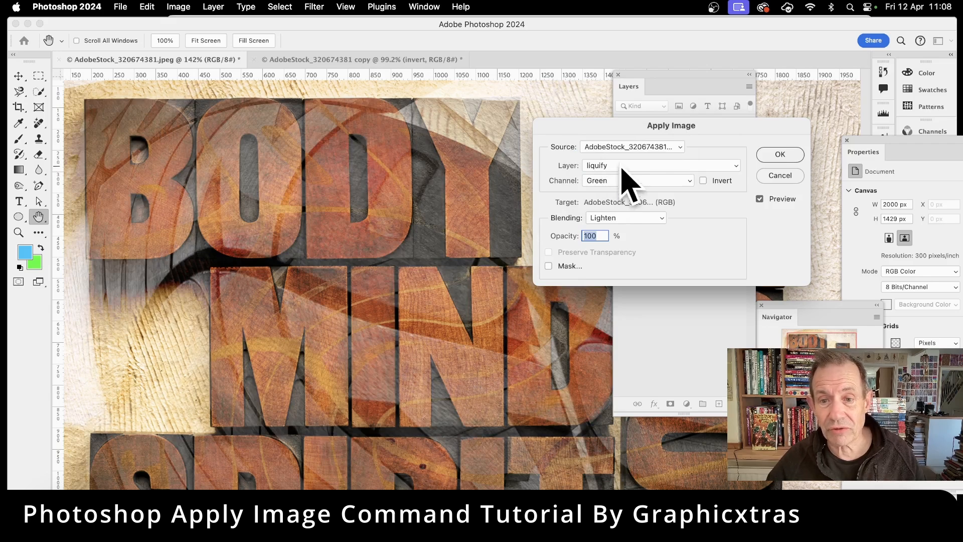
{"action": "left_click", "coordinate": [620, 167]}
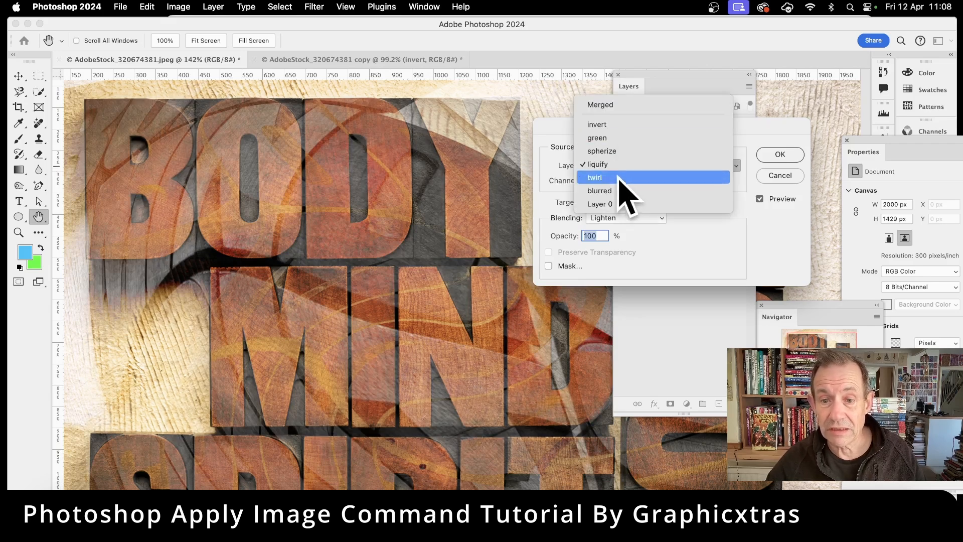
{"action": "left_click", "coordinate": [622, 192]}
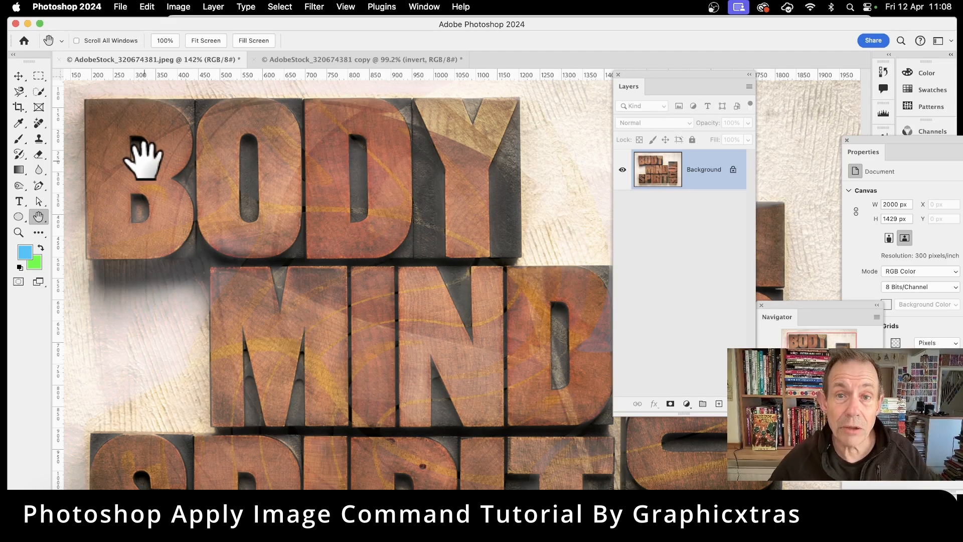
- Copy the whole blended original image and paste it as a new layer into the "AdobeStock_320674381 copy" document
{"action": "left_click", "coordinate": [278, 6]}
{"action": "left_click", "coordinate": [284, 26]}
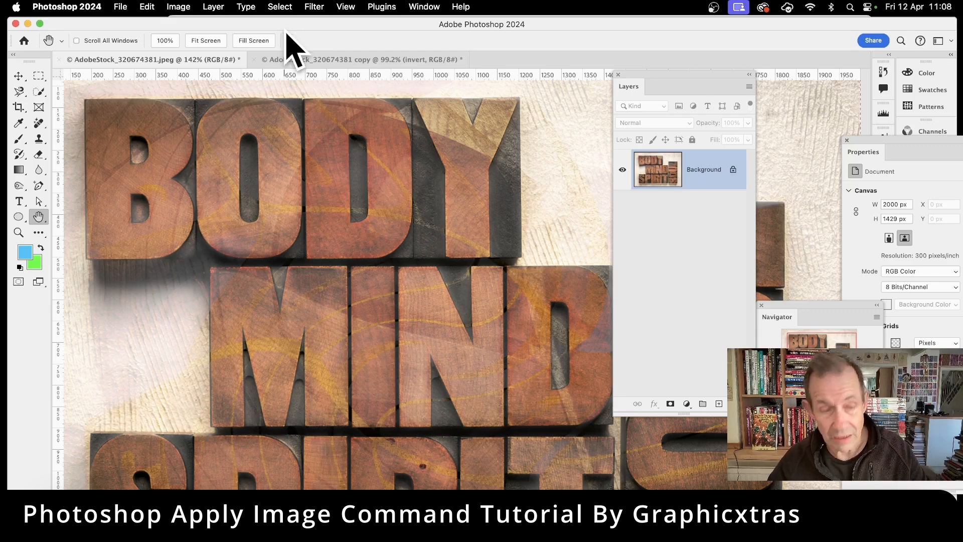
{"action": "left_click", "coordinate": [150, 5]}
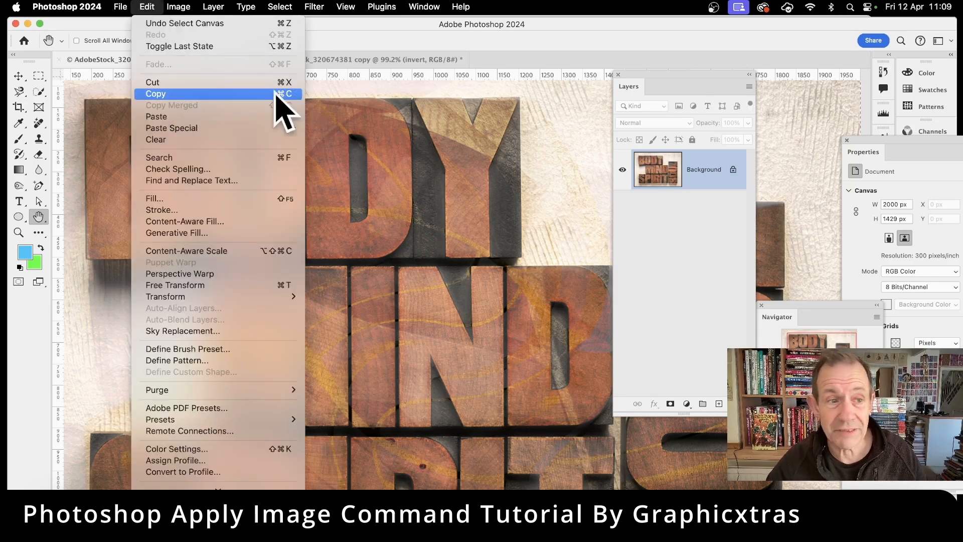
{"action": "left_click", "coordinate": [189, 94]}
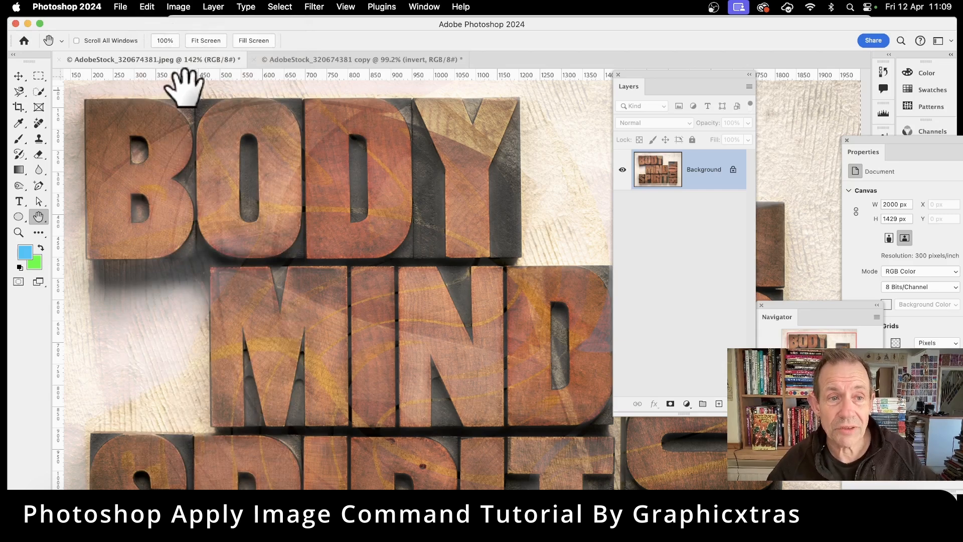
{"action": "left_click", "coordinate": [379, 59]}
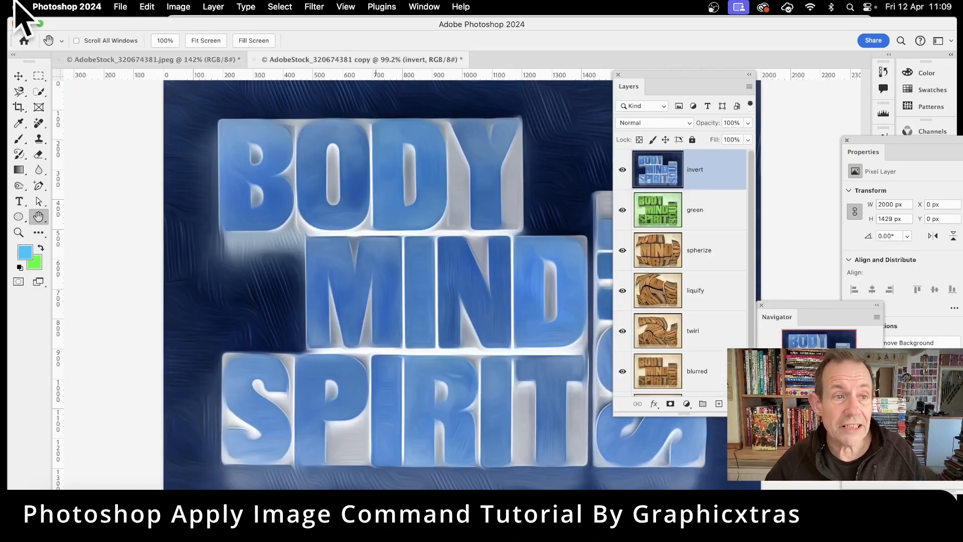
{"action": "left_click", "coordinate": [146, 7]}
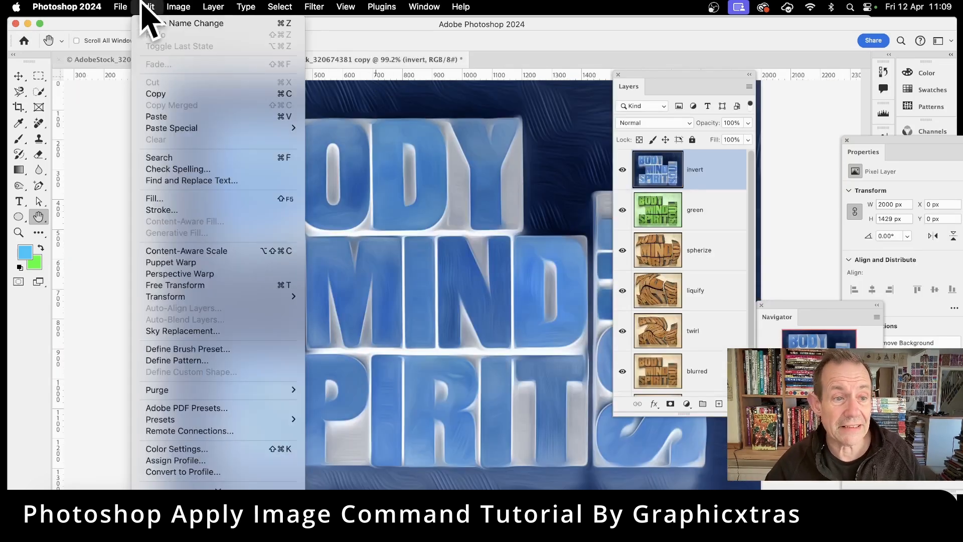
{"action": "left_click", "coordinate": [159, 116]}
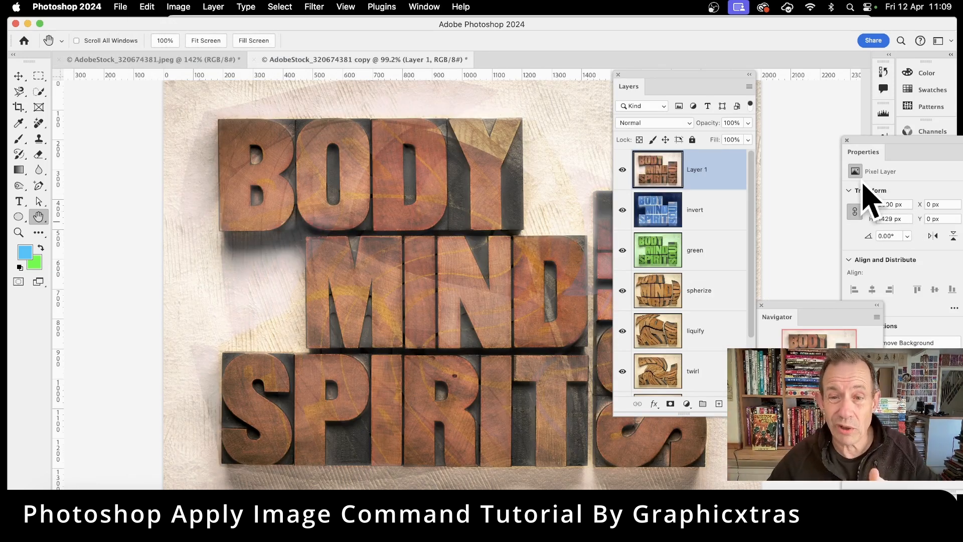
- Rename the pasted layer as "apply image 1"
{"action": "double_click", "coordinate": [702, 171]}
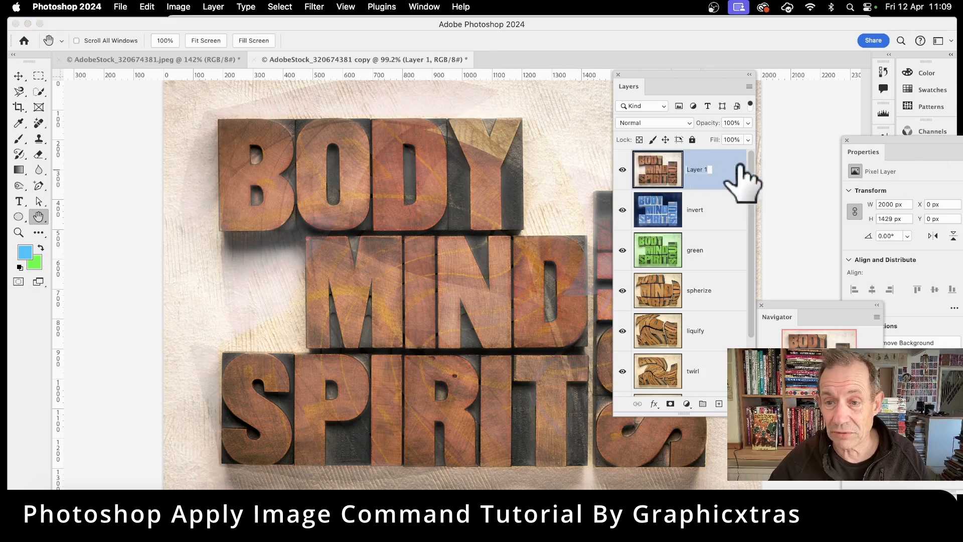
{"action": "type", "text": "apply i"}
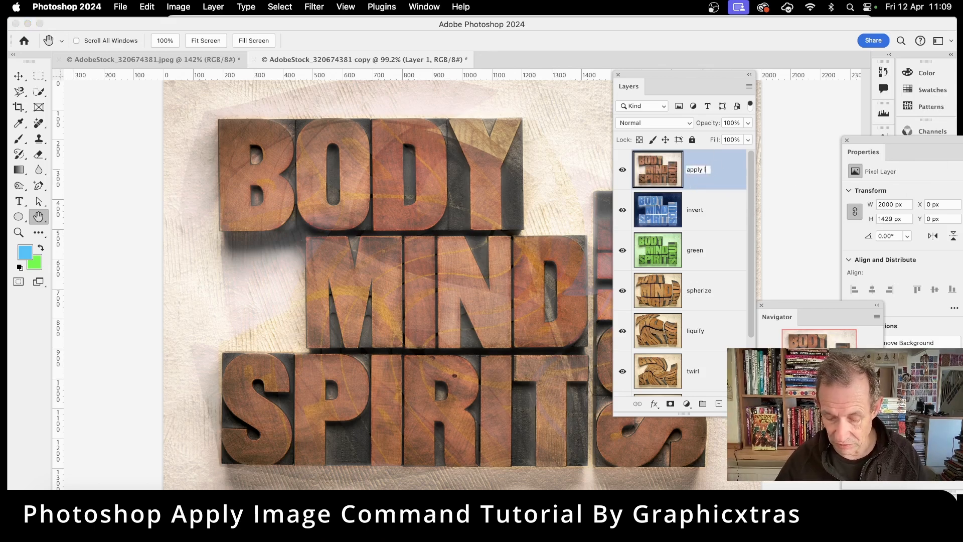
{"action": "type", "text": "mage 1"}
{"action": "key", "text": "Return"}
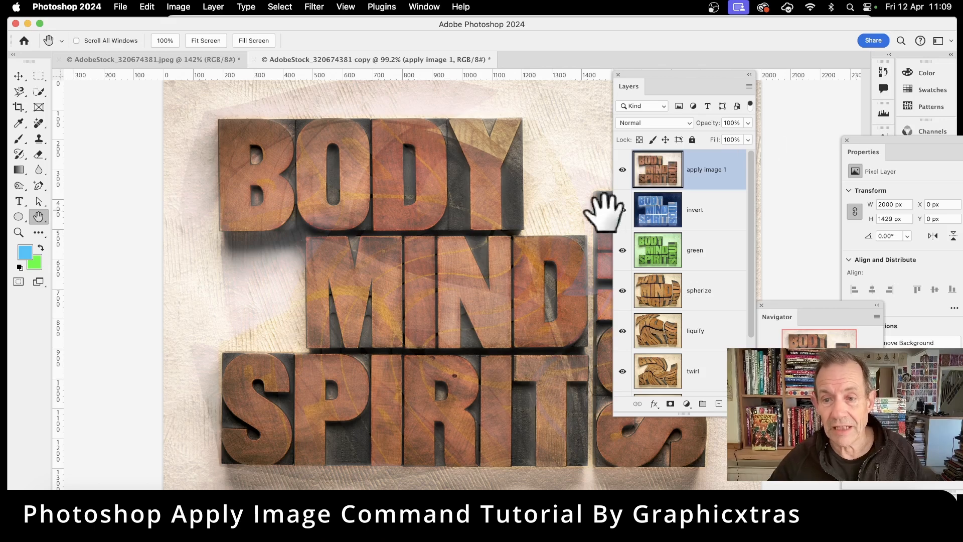
- Return to the original AdobeStock_320674381.jpeg document and undo the applied blends
{"action": "left_click", "coordinate": [171, 61]}
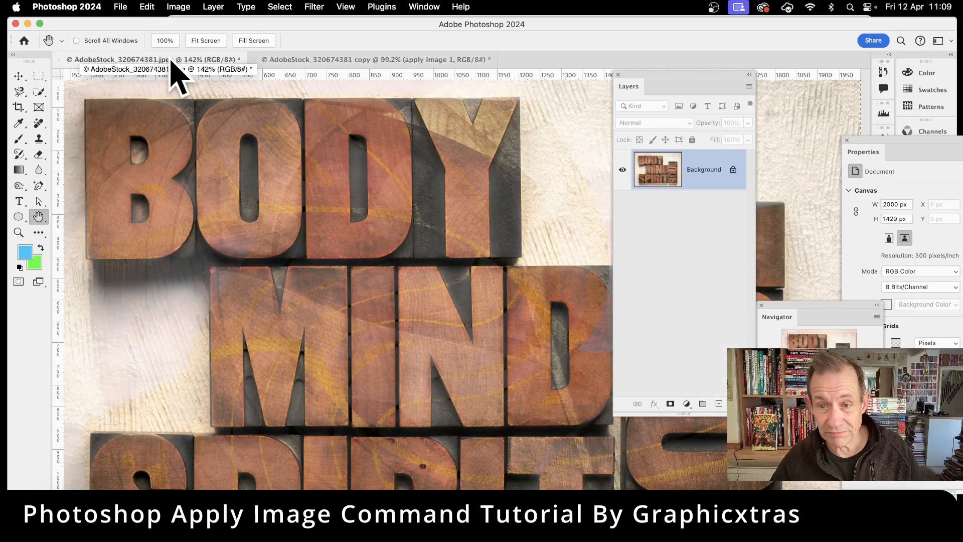
{"action": "key", "text": "super+z"}
{"action": "key", "text": "super+z"}
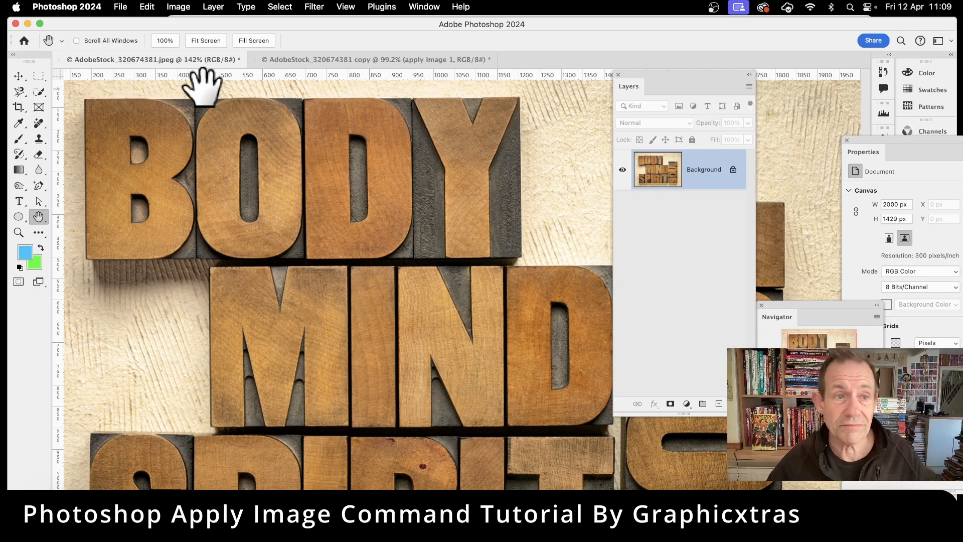
- Start Apply Image on the original with "AdobeStock_320674381 copy" as source, layer "apply image 1" and channel RGB
{"action": "left_click", "coordinate": [179, 7]}
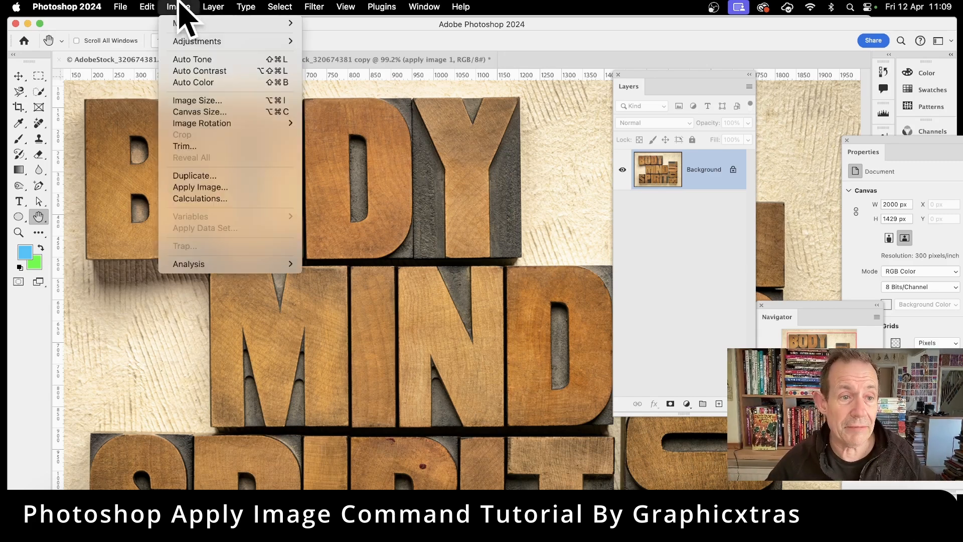
{"action": "left_click", "coordinate": [217, 187]}
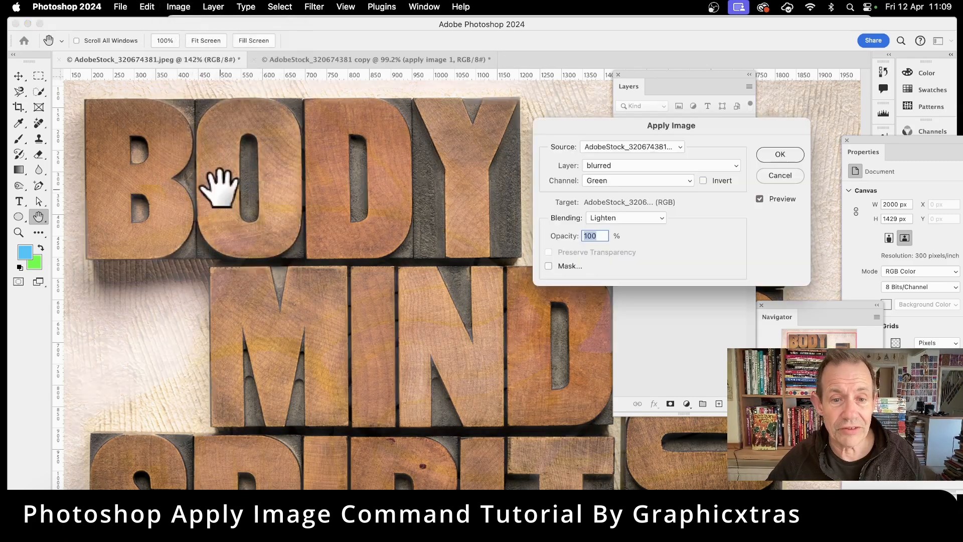
{"action": "left_click", "coordinate": [641, 149]}
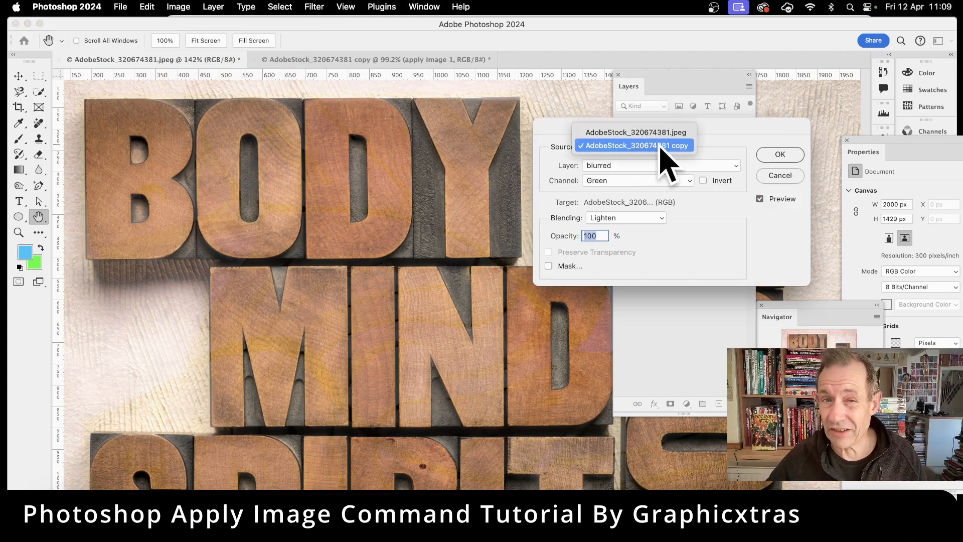
{"action": "left_click", "coordinate": [659, 146]}
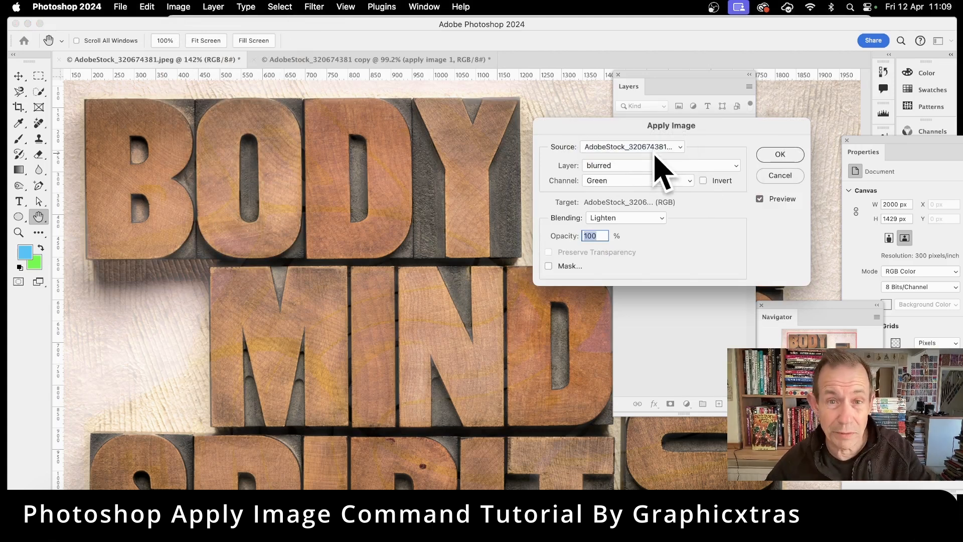
{"action": "left_click", "coordinate": [668, 173]}
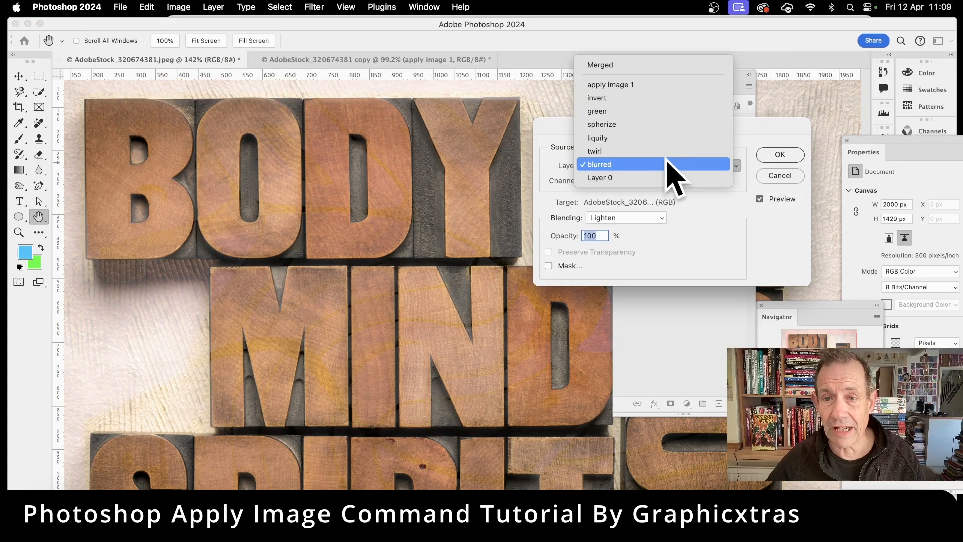
{"action": "left_click", "coordinate": [662, 85]}
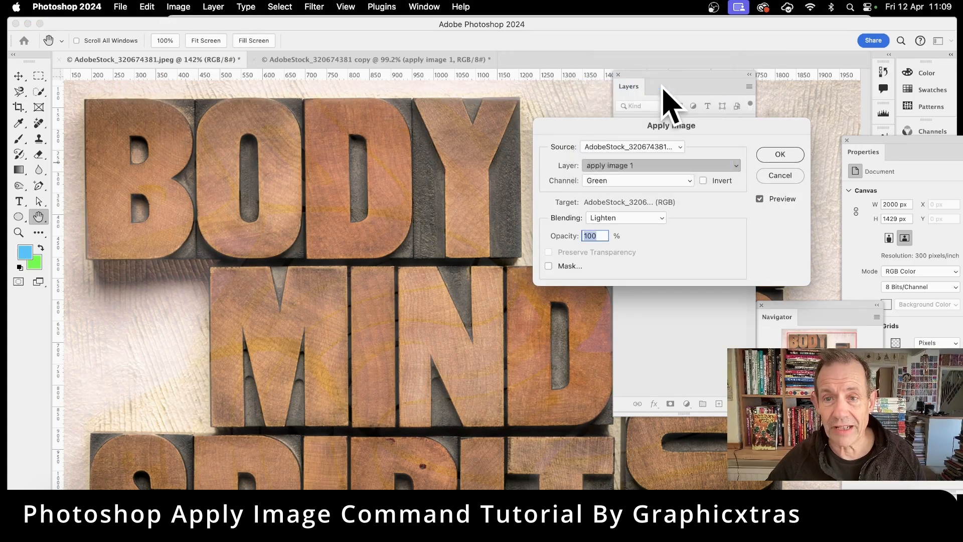
{"action": "left_click", "coordinate": [618, 183]}
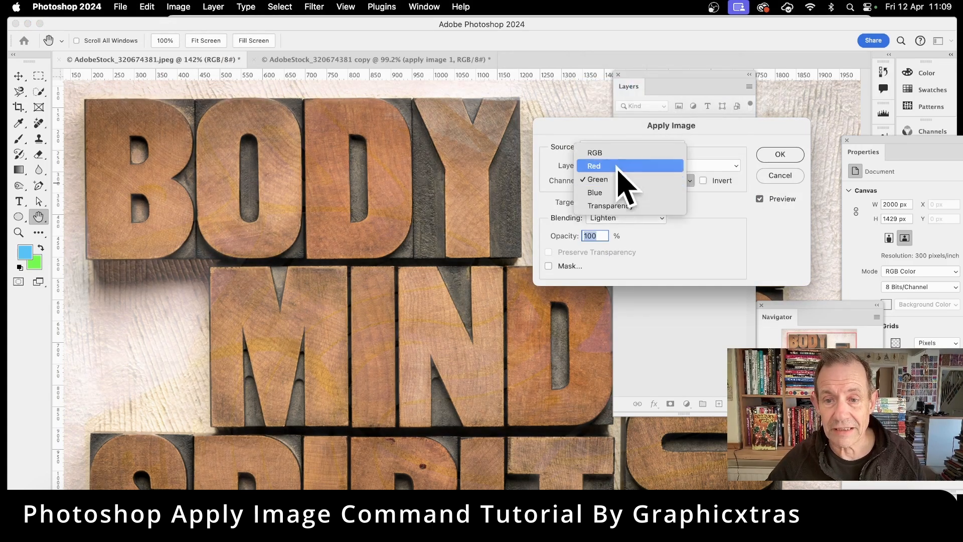
{"action": "left_click", "coordinate": [621, 160]}
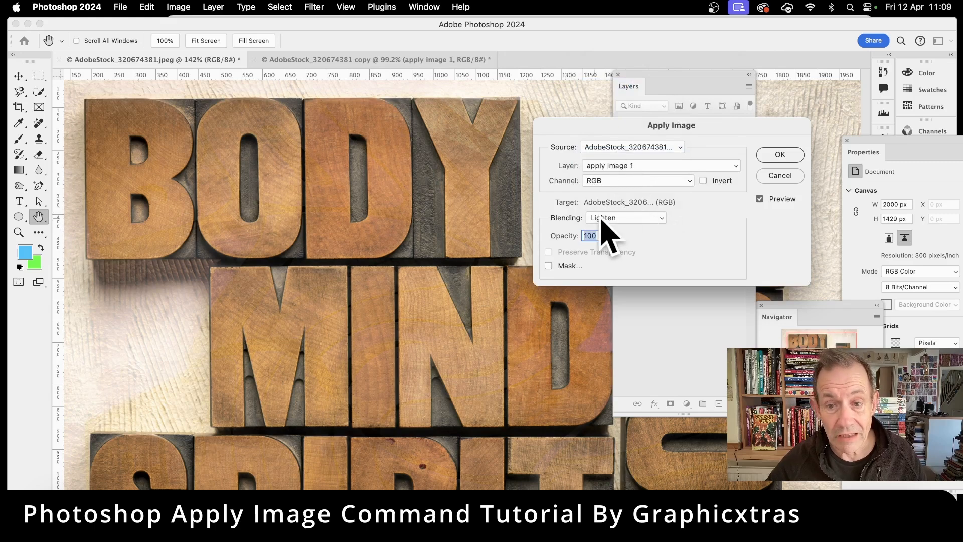
- Set the blending to Add with scale 1.244 and offset 26, and apply it to the original image
{"action": "left_click", "coordinate": [616, 219]}
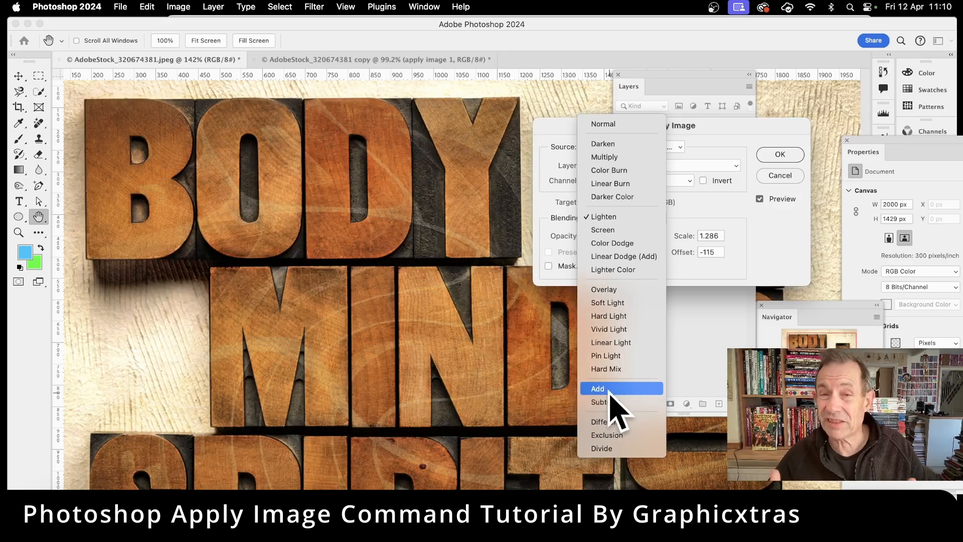
{"action": "left_click", "coordinate": [608, 390]}
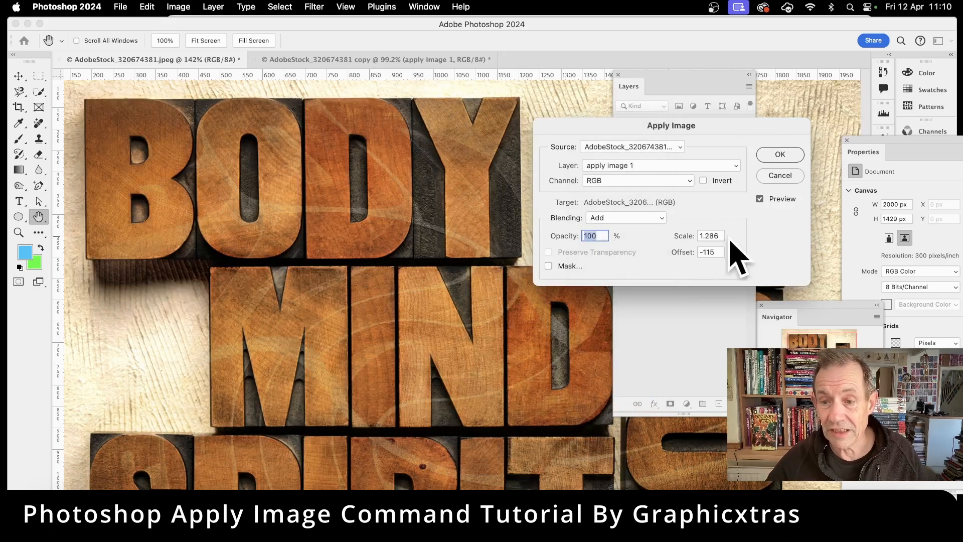
{"action": "left_click_drag", "start_coordinate": [684, 236], "coordinate": [768, 265]}
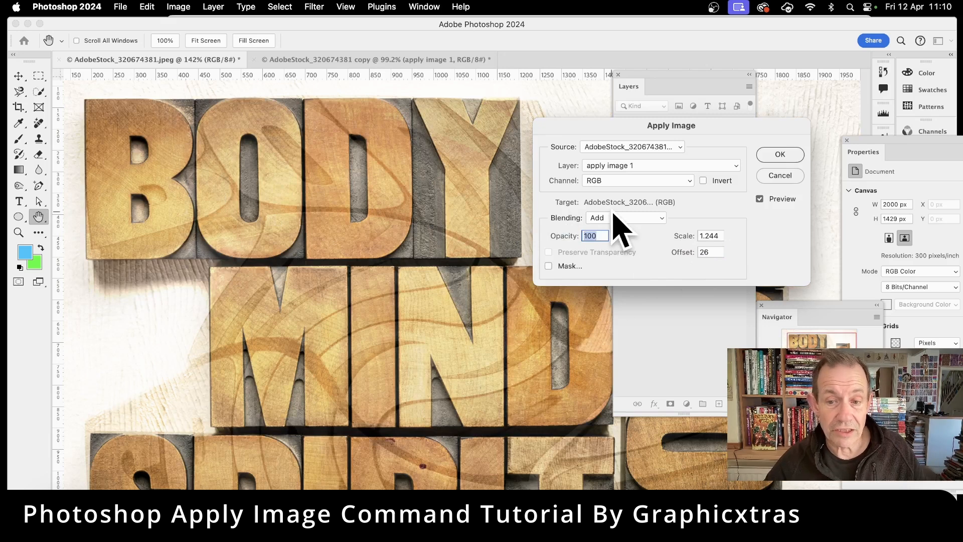
{"action": "left_click", "coordinate": [790, 157]}
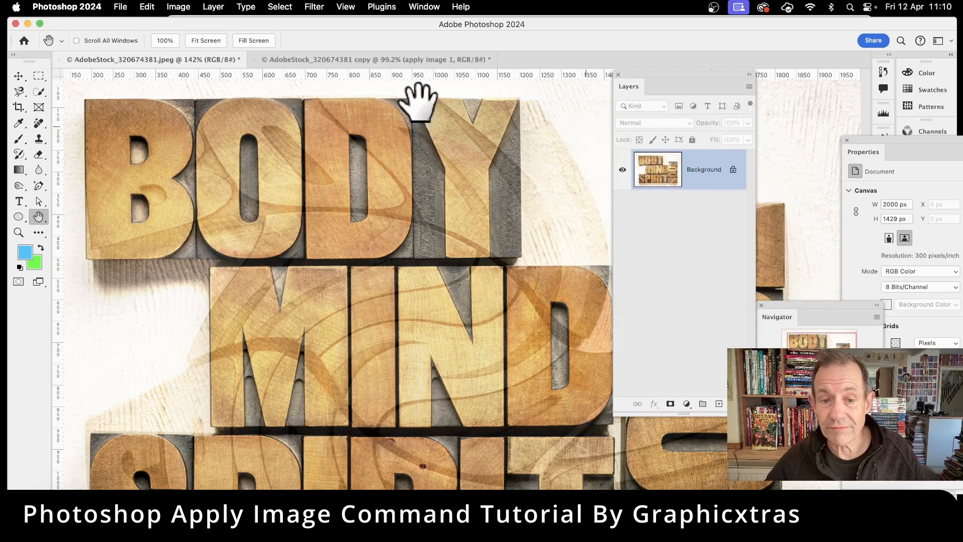
- Run Apply Image again on the original with Color Burn blending and "liquify" as the source layer
{"action": "left_click", "coordinate": [180, 6]}
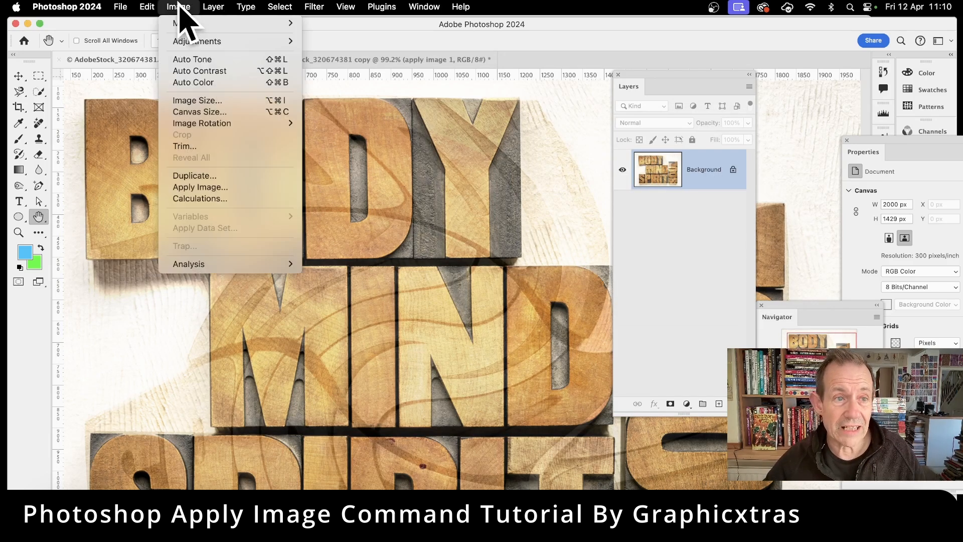
{"action": "left_click", "coordinate": [190, 187]}
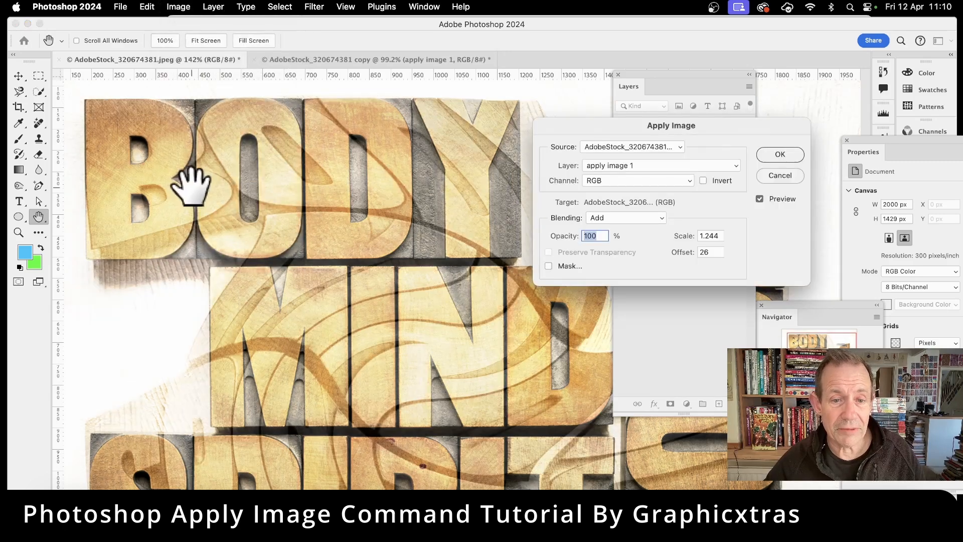
{"action": "left_click", "coordinate": [626, 219]}
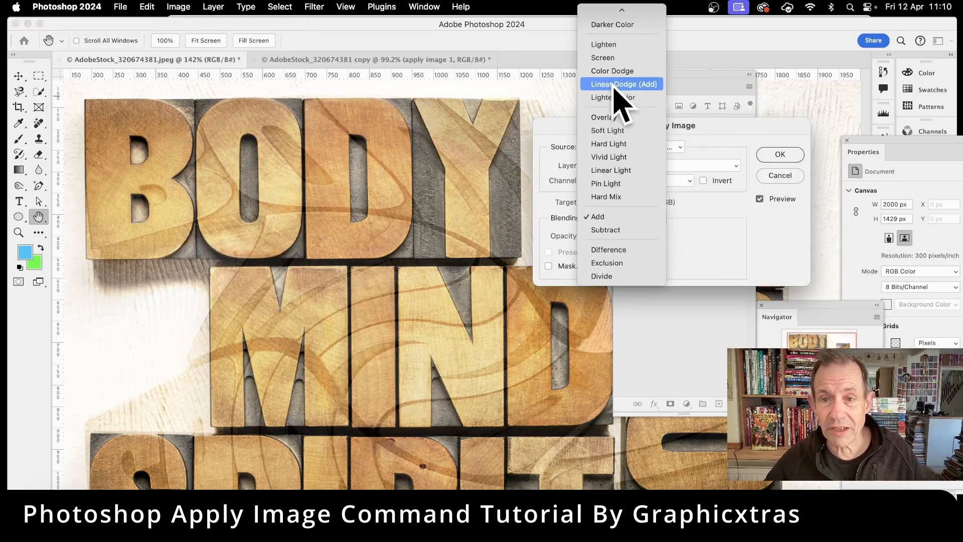
{"action": "scroll", "coordinate": [619, 55], "scroll_direction": "up", "scroll_amount": 3}
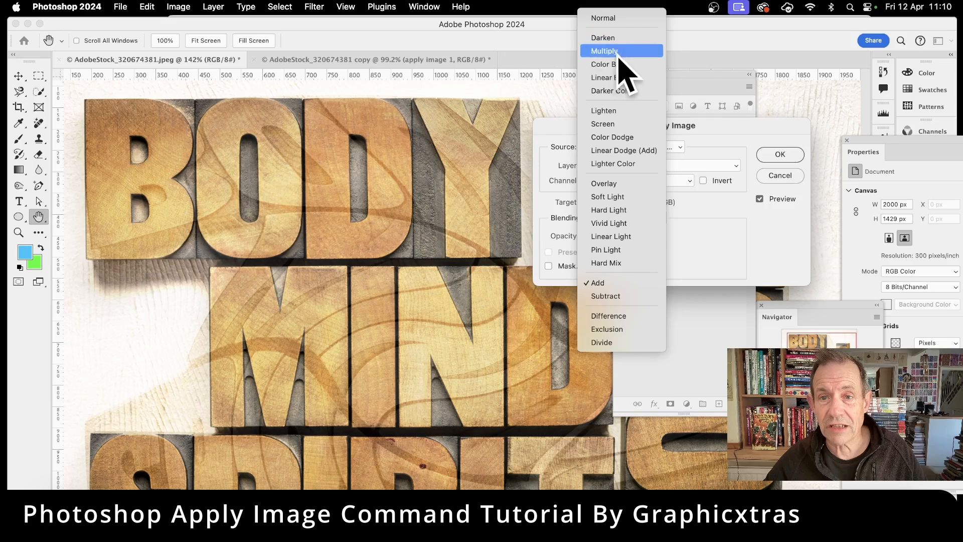
{"action": "left_click", "coordinate": [616, 63]}
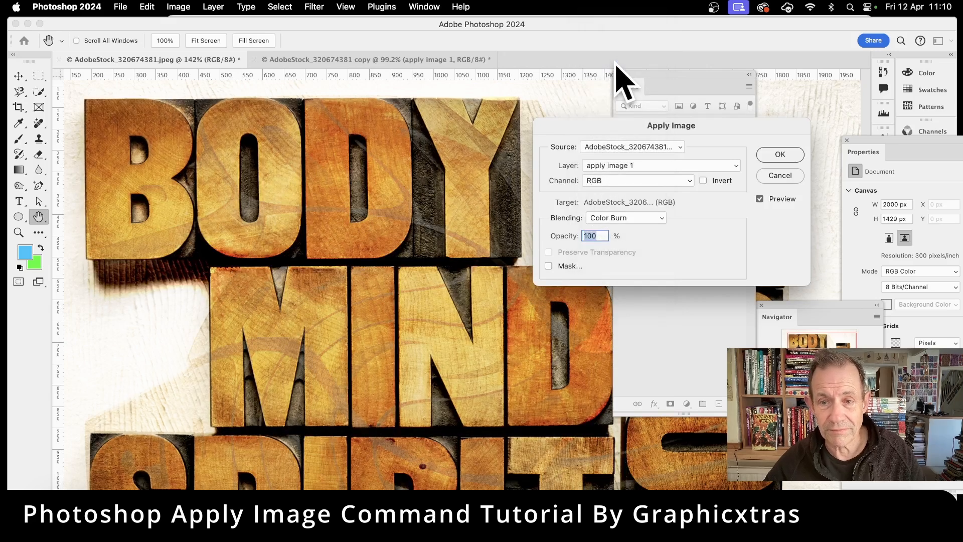
{"action": "left_click", "coordinate": [622, 165]}
{"action": "left_click", "coordinate": [618, 218]}
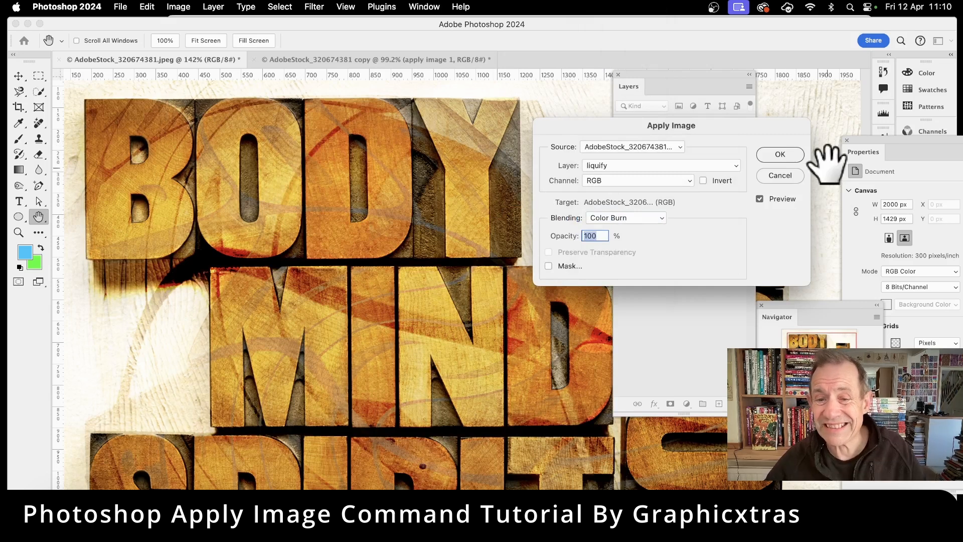
{"action": "left_click", "coordinate": [780, 154]}
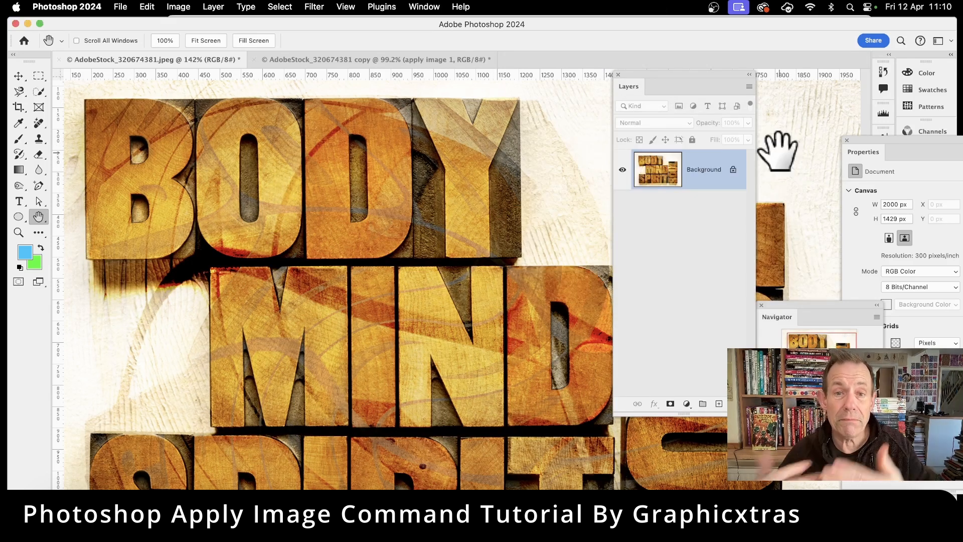
{"action": "left_click", "coordinate": [433, 61]}
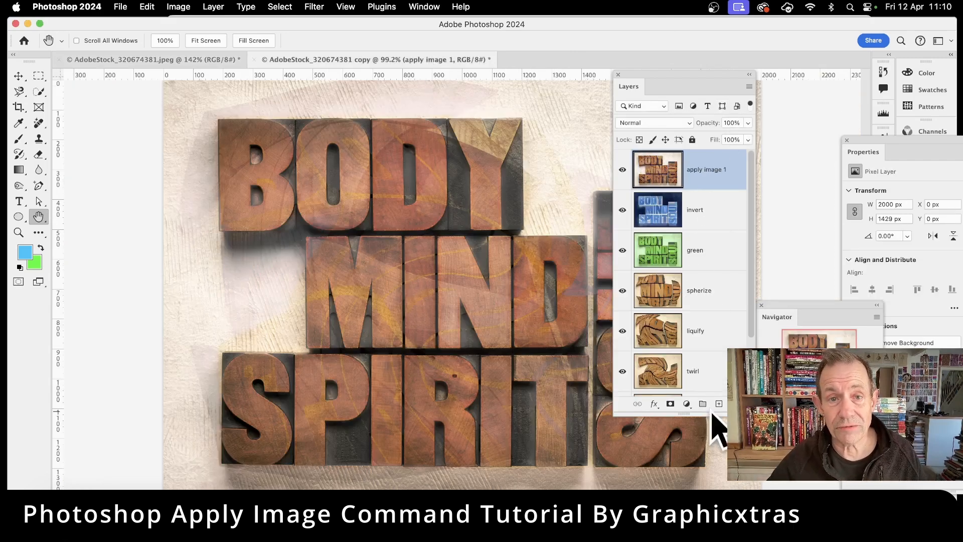
{"action": "left_click", "coordinate": [176, 59]}
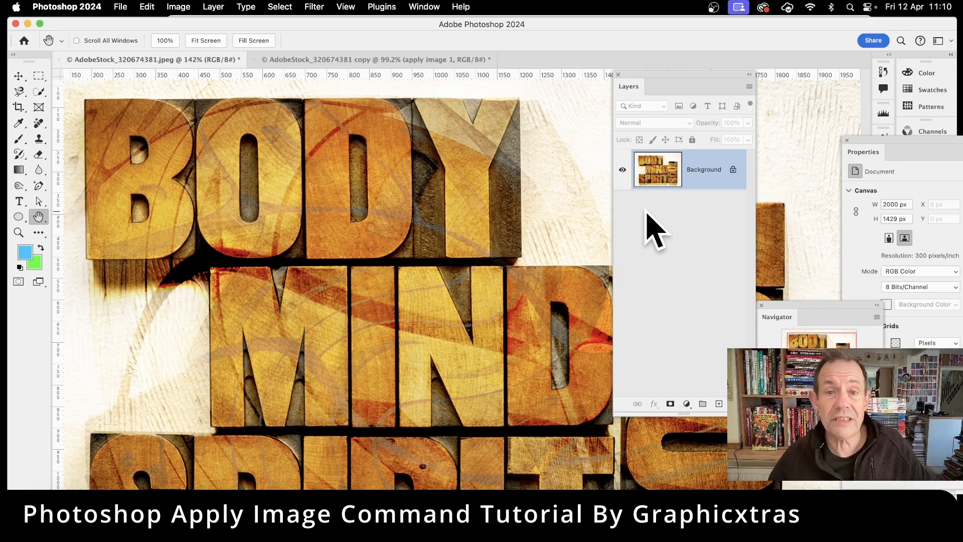
{"action": "left_click", "coordinate": [175, 5]}
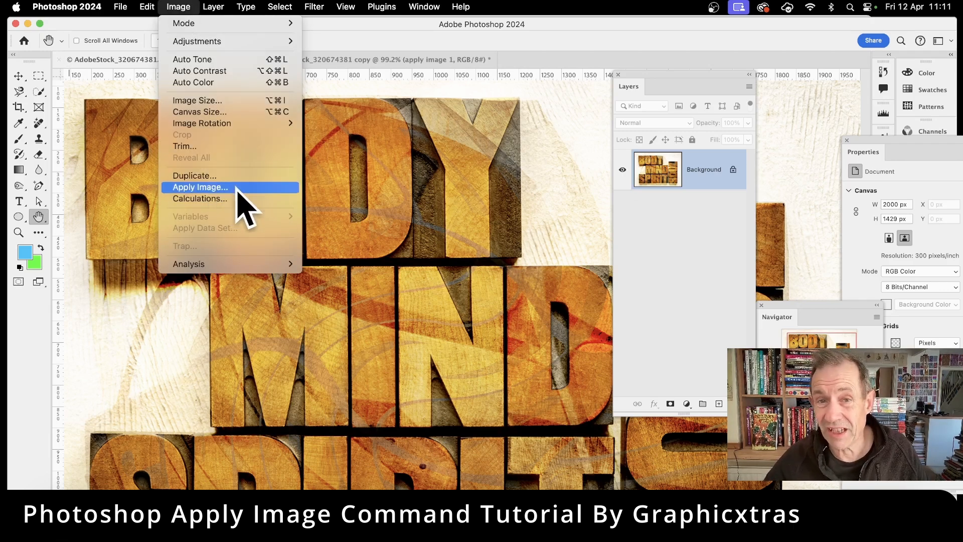
{"action": "left_click", "coordinate": [576, 174]}
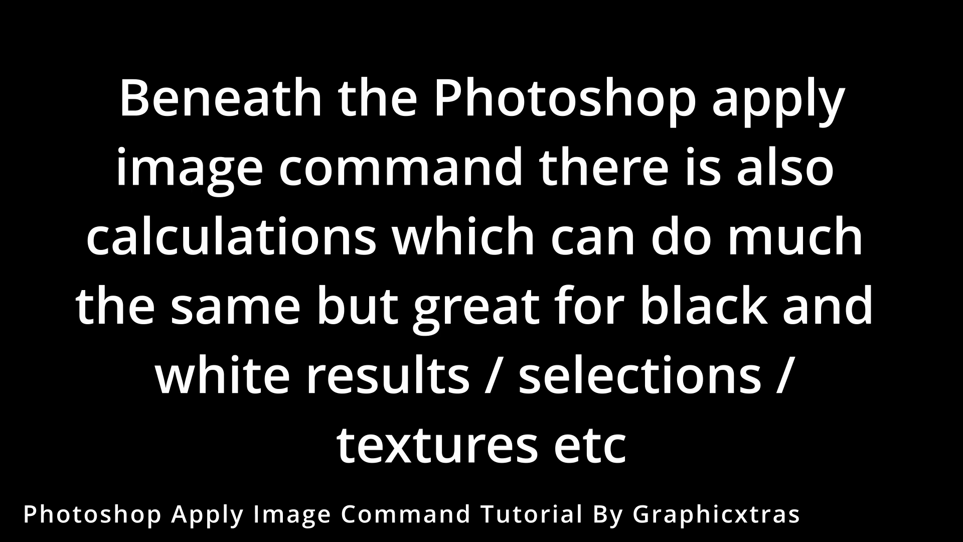
{"action": "left_click", "coordinate": [178, 6]}
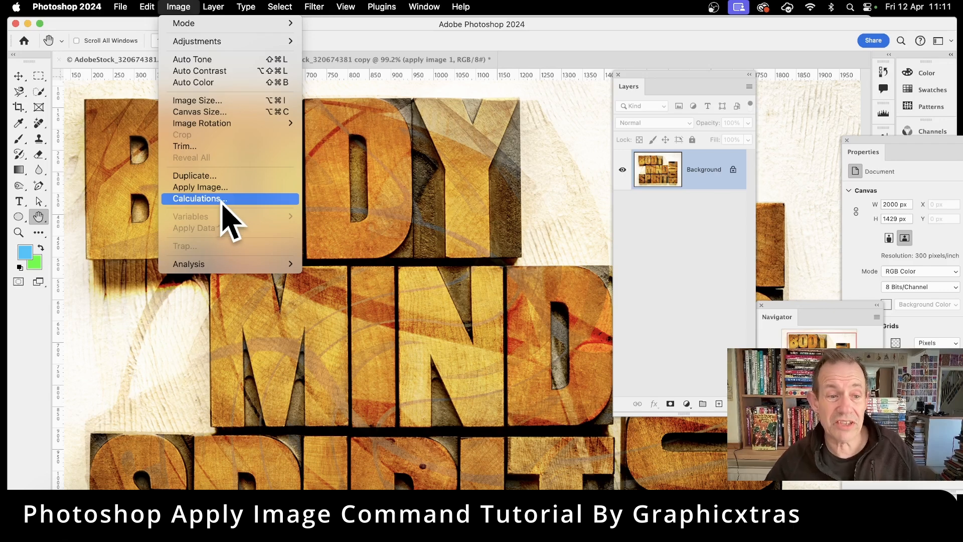
- Start Calculations on the original with "AdobeStock_320674381 copy" as Source 2 and New Document as the result
{"action": "left_click", "coordinate": [223, 199]}
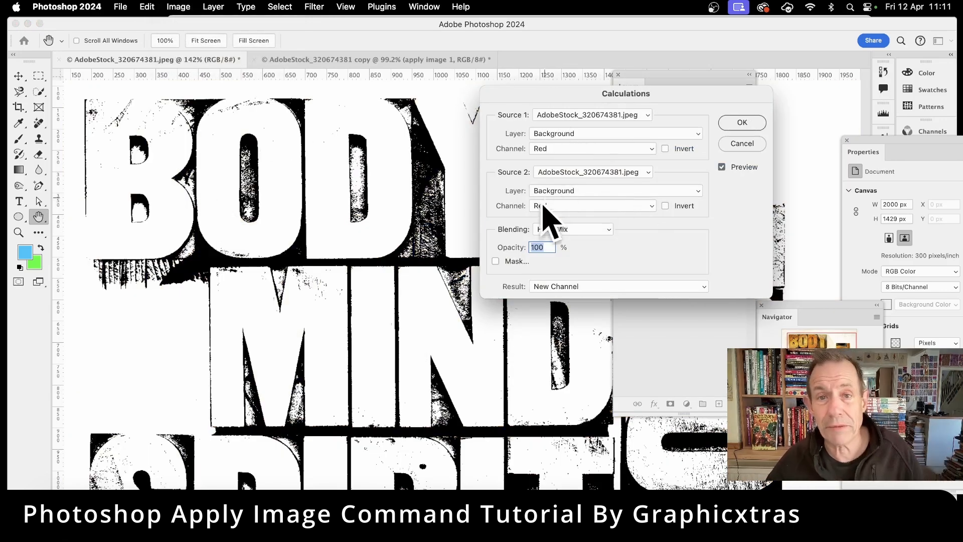
{"action": "left_click_drag", "start_coordinate": [634, 95], "coordinate": [547, 75]}
{"action": "left_click", "coordinate": [514, 153]}
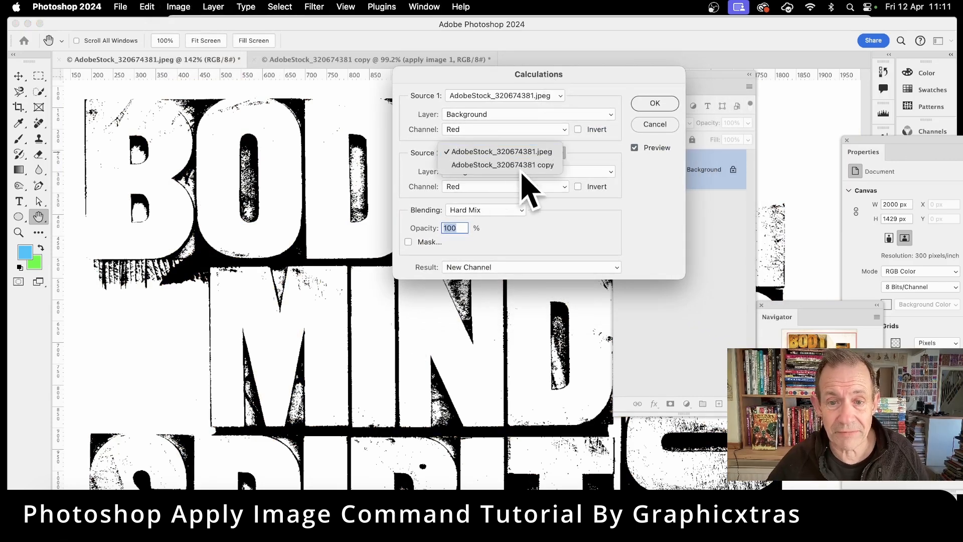
{"action": "left_click", "coordinate": [521, 168]}
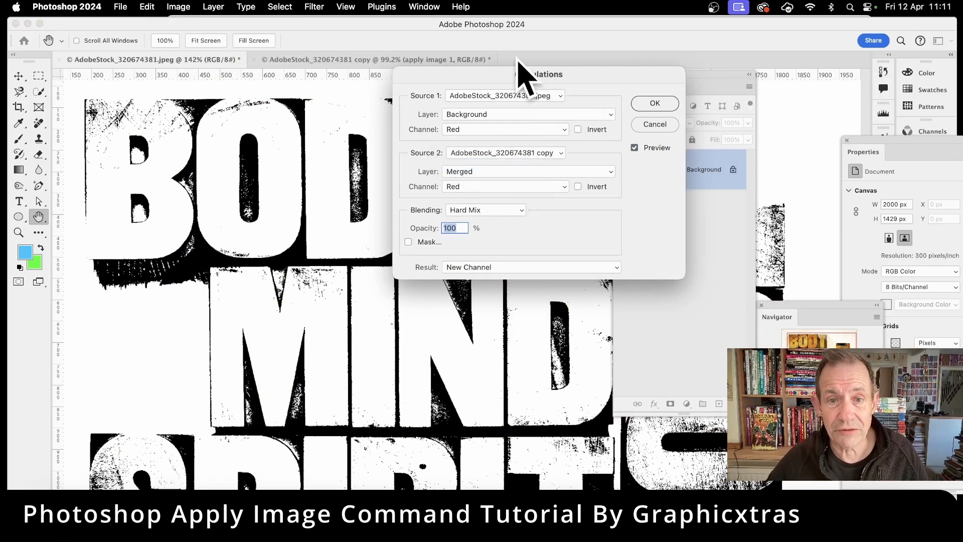
{"action": "left_click_drag", "start_coordinate": [522, 83], "coordinate": [620, 85]}
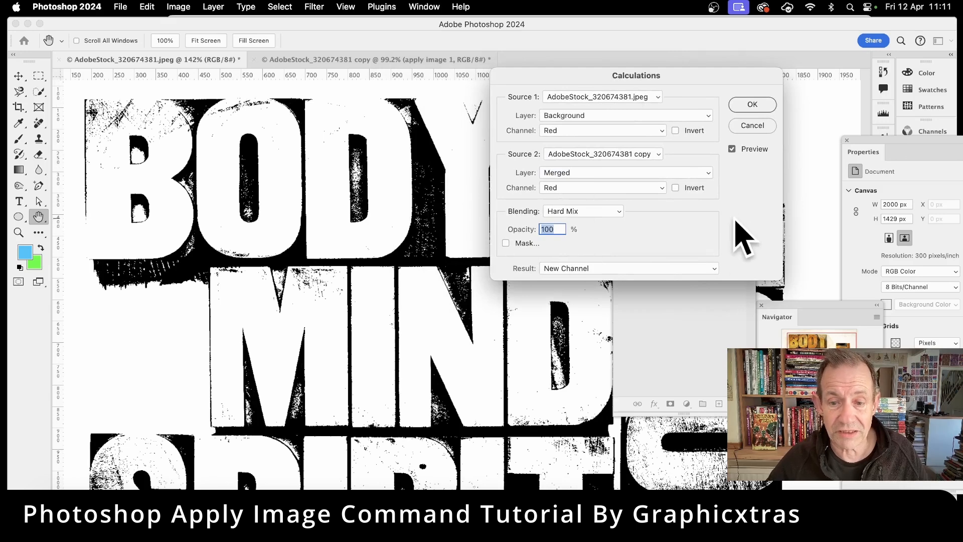
{"action": "left_click", "coordinate": [586, 268]}
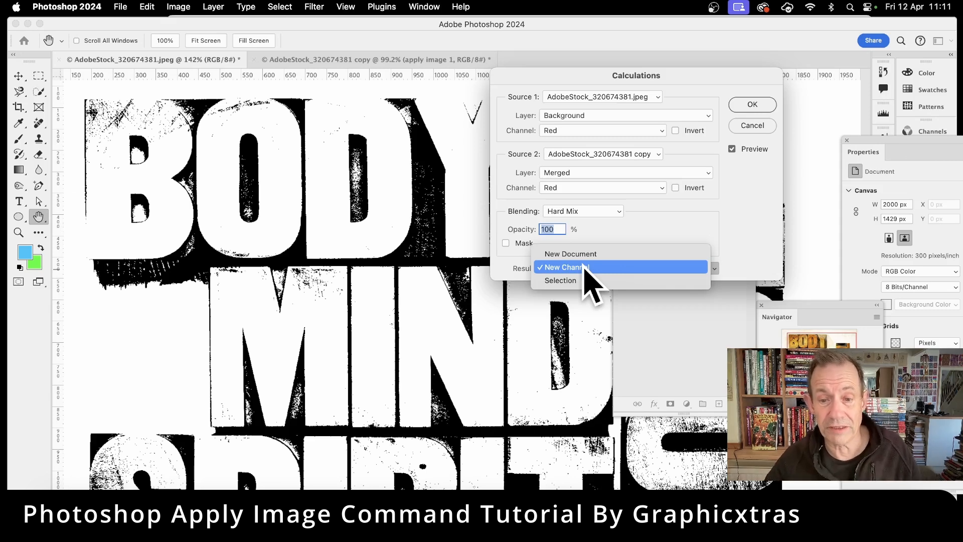
{"action": "left_click", "coordinate": [583, 253]}
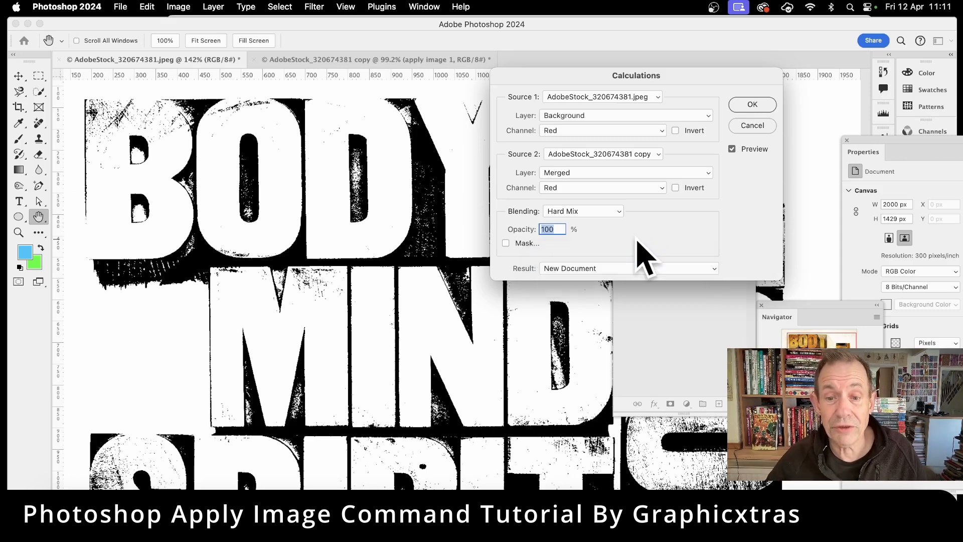
- Set the Source 1 channel to Green and the Source 2 layer to "liquify", and generate the Calculations document
{"action": "left_click", "coordinate": [554, 129]}
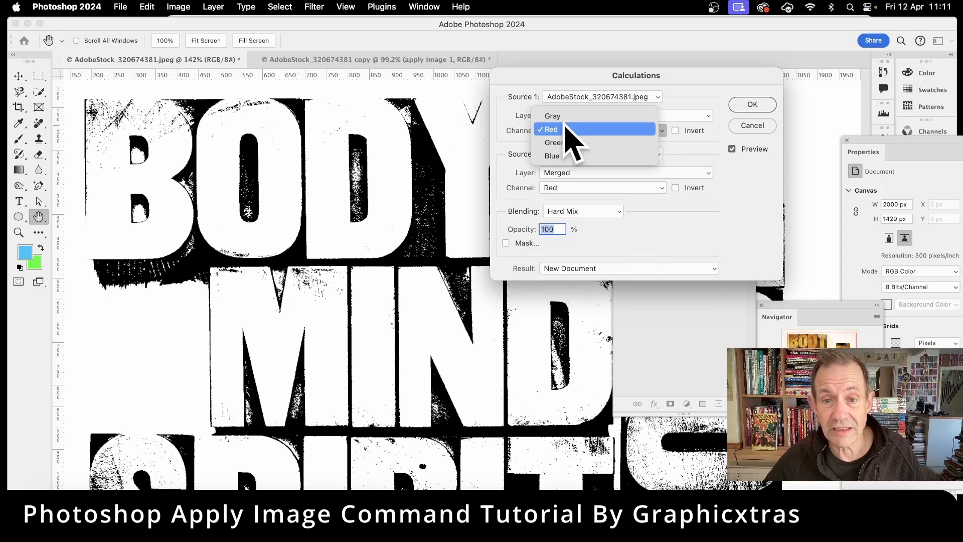
{"action": "left_click", "coordinate": [565, 143]}
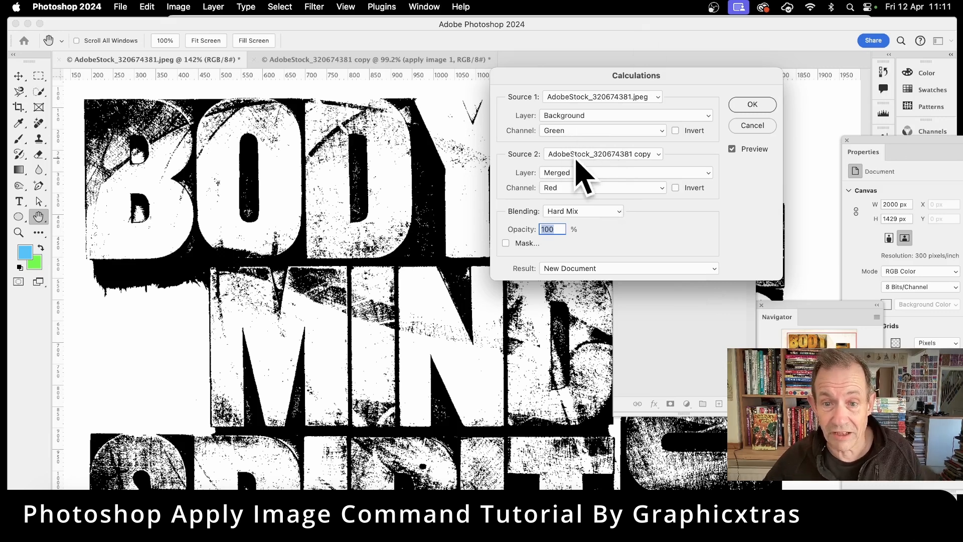
{"action": "left_click", "coordinate": [580, 174]}
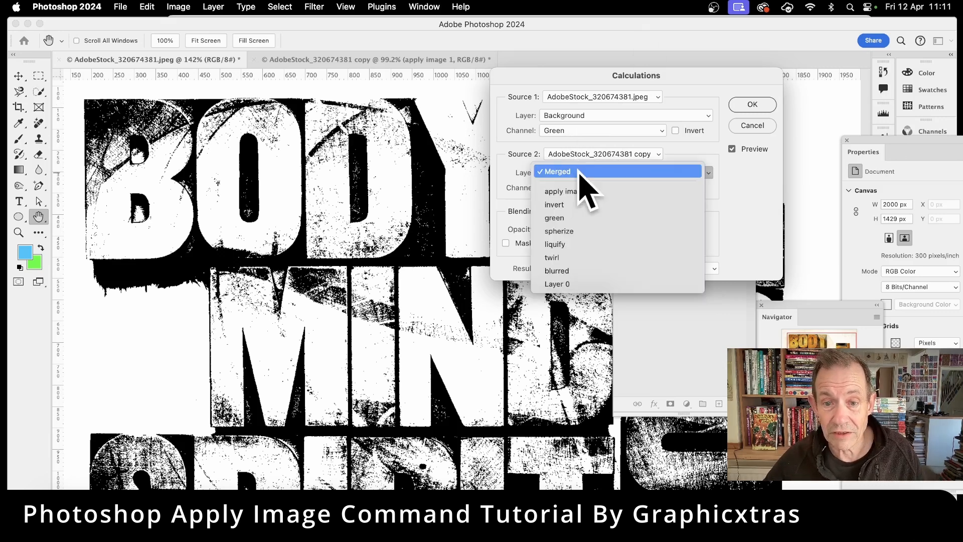
{"action": "left_click", "coordinate": [575, 231]}
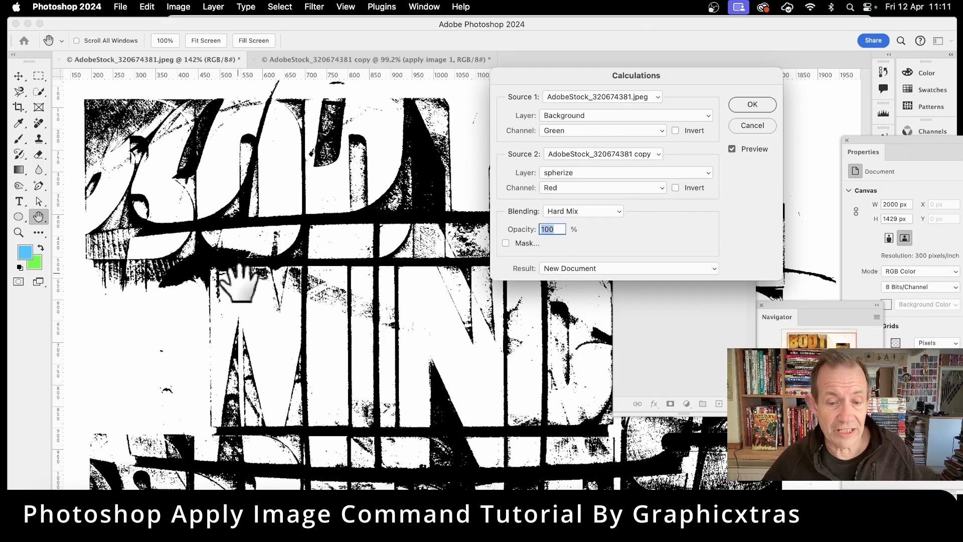
{"action": "left_click", "coordinate": [617, 172]}
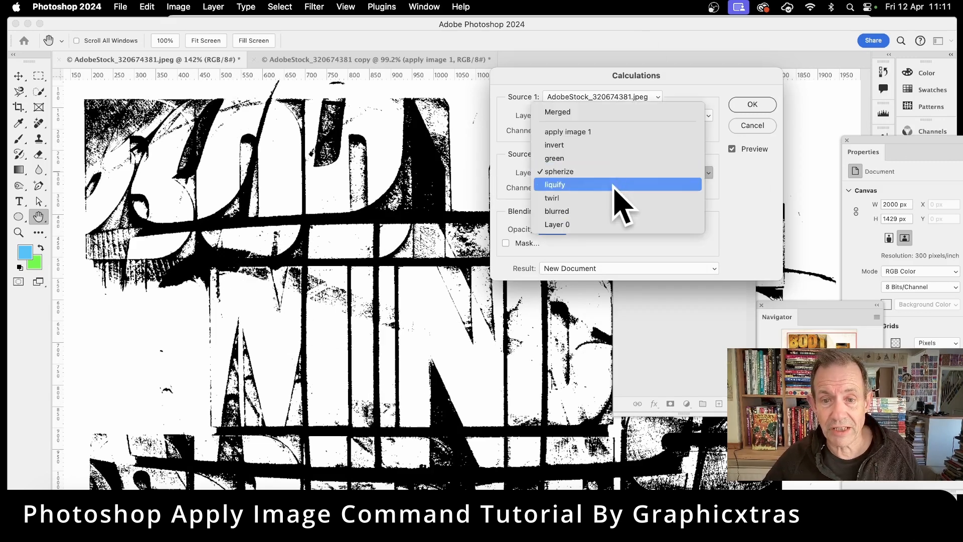
{"action": "left_click", "coordinate": [615, 185]}
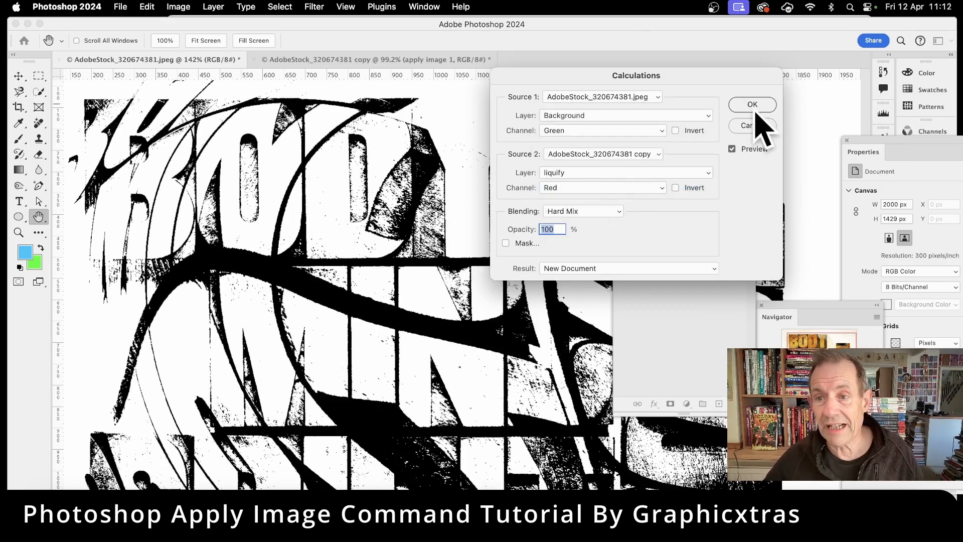
{"action": "left_click", "coordinate": [771, 104]}
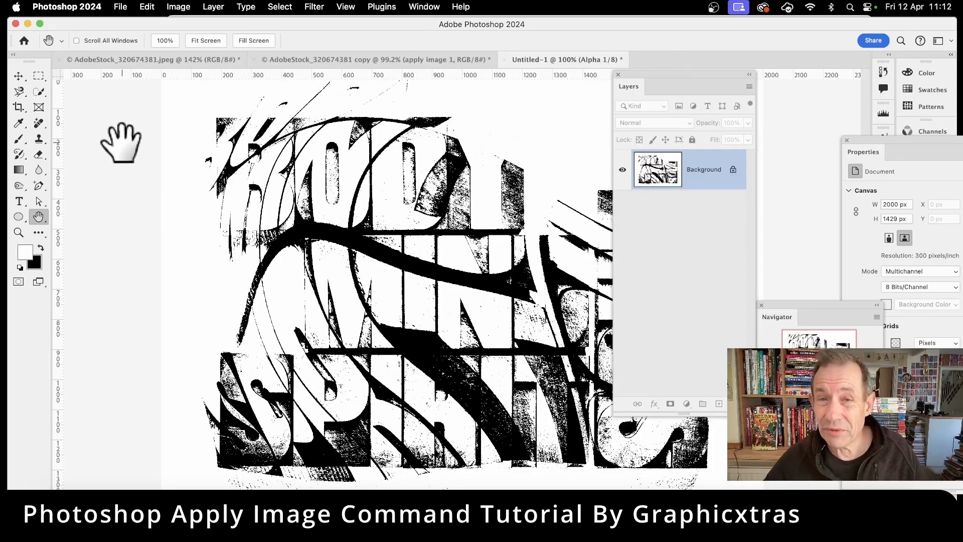
- Return to the original AdobeStock_320674381.jpeg and start Apply Image with Untitled-1 as the source
{"action": "left_click", "coordinate": [130, 61]}
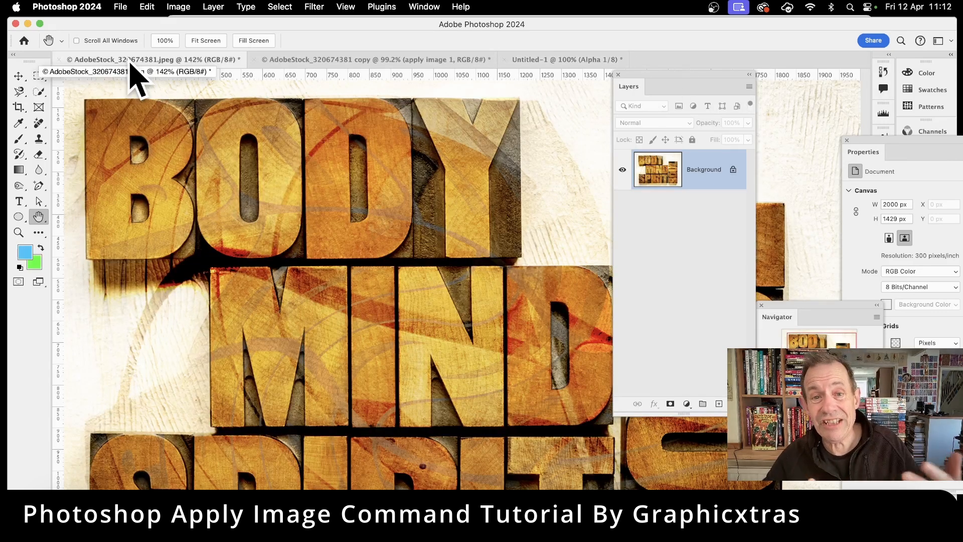
{"action": "left_click", "coordinate": [179, 6]}
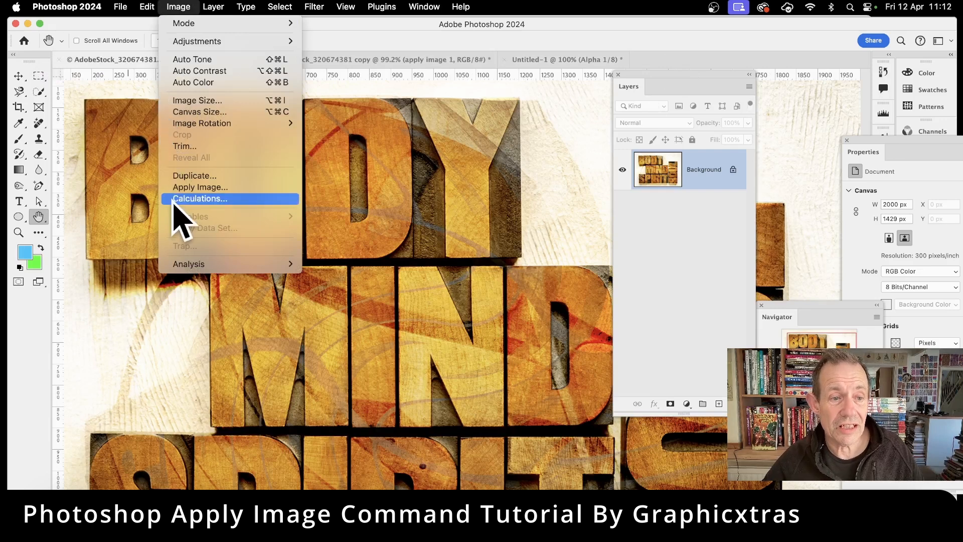
{"action": "left_click", "coordinate": [185, 188]}
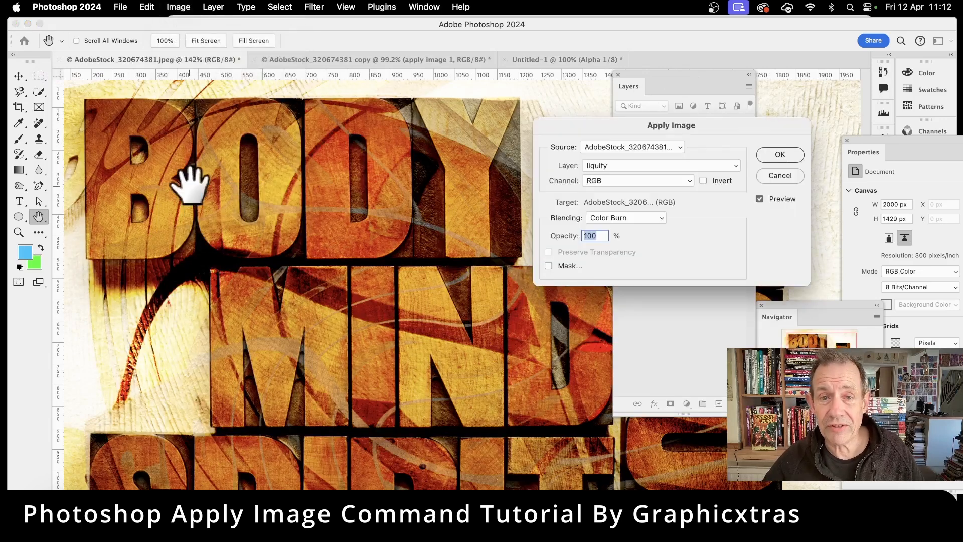
{"action": "left_click", "coordinate": [629, 146]}
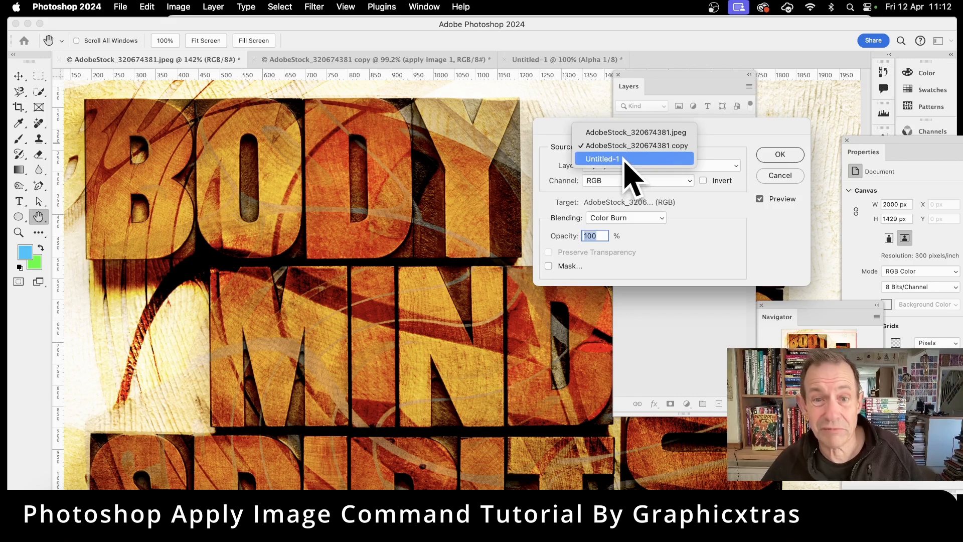
{"action": "left_click", "coordinate": [618, 160]}
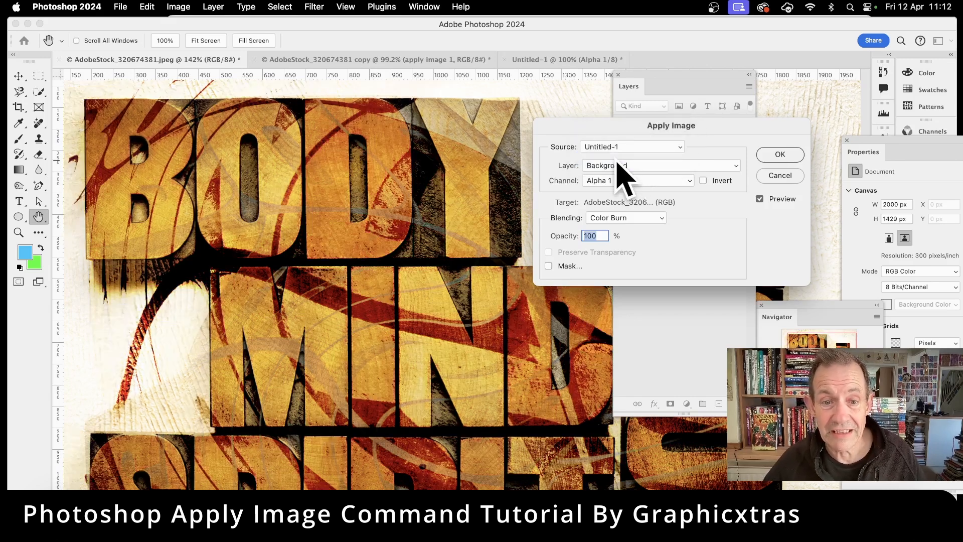
- Set the Apply Image blending to Linear Dodge (Add) and apply it to the original image
{"action": "left_click", "coordinate": [631, 220]}
{"action": "left_click", "coordinate": [631, 301]}
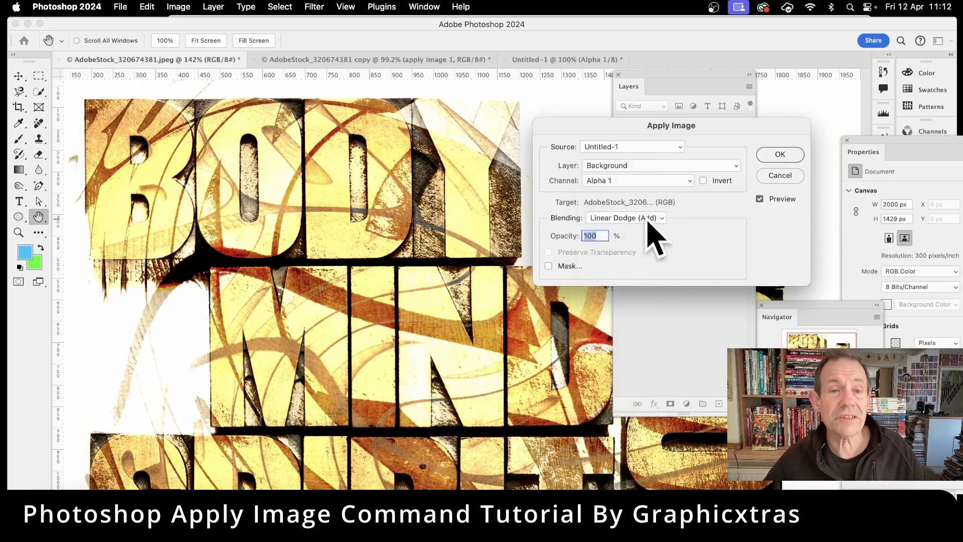
{"action": "left_click", "coordinate": [784, 155]}
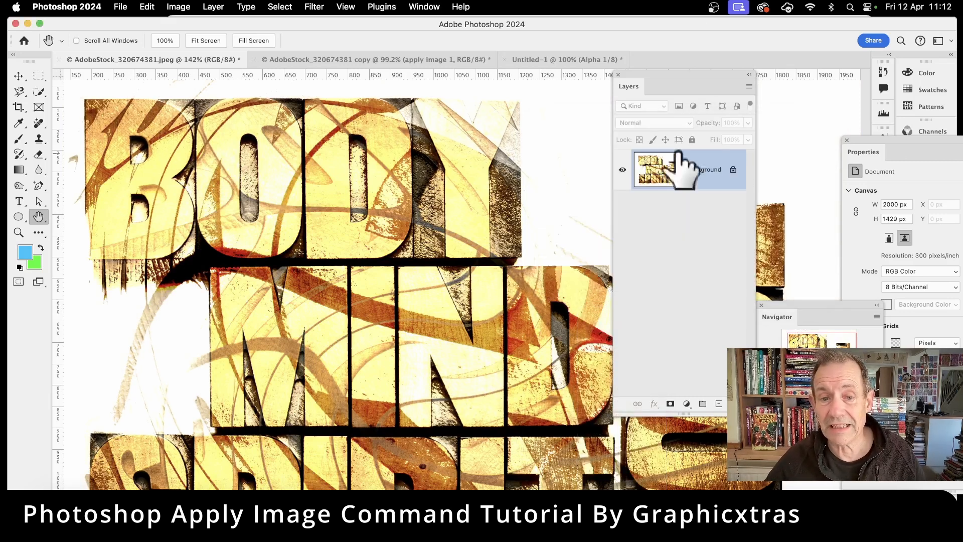